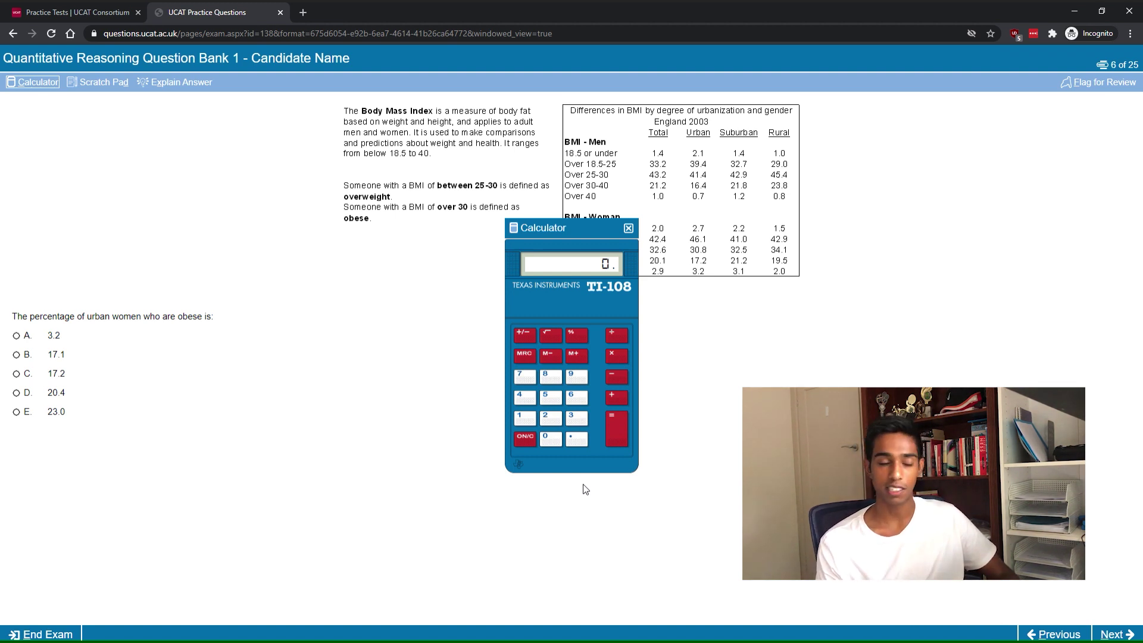
Move the calculator to the lower left, store 90 in memory, verify it, and clear the display
{"action": "left_click_drag", "start_coordinate": [560, 233], "coordinate": [357, 301]}
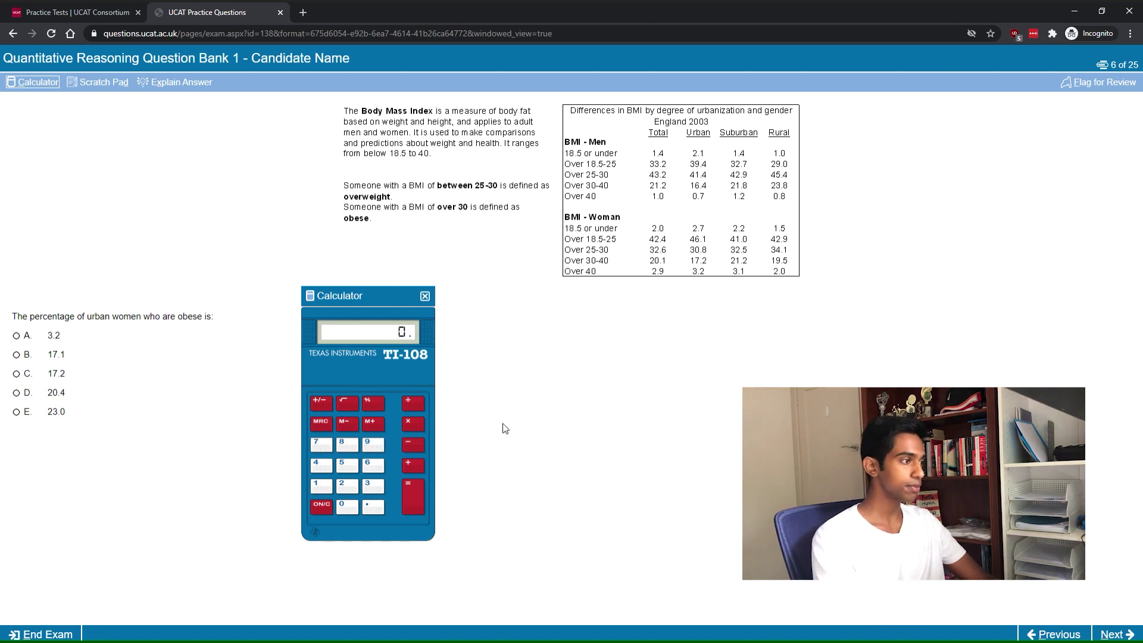
{"action": "key", "text": "0"}
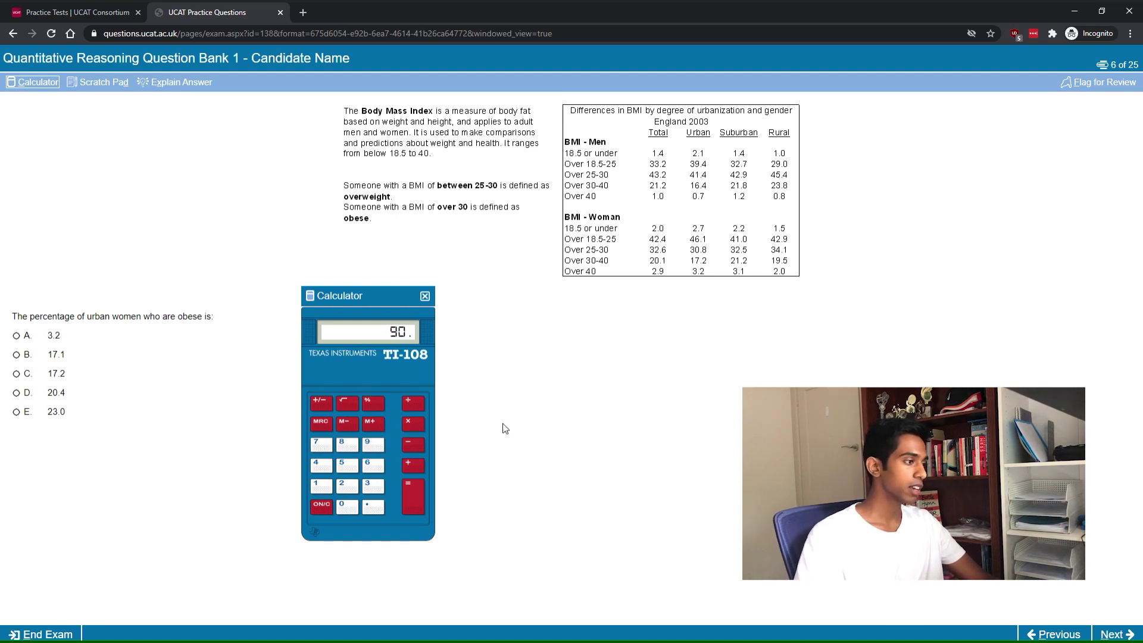
{"action": "left_click", "coordinate": [374, 425]}
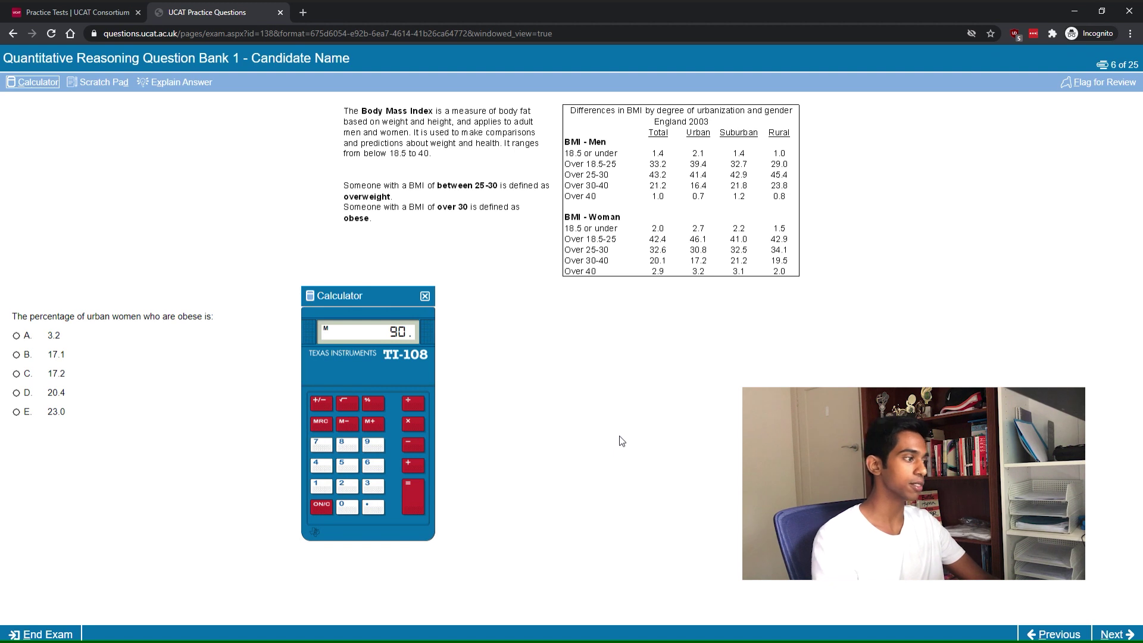
{"action": "left_click", "coordinate": [323, 508]}
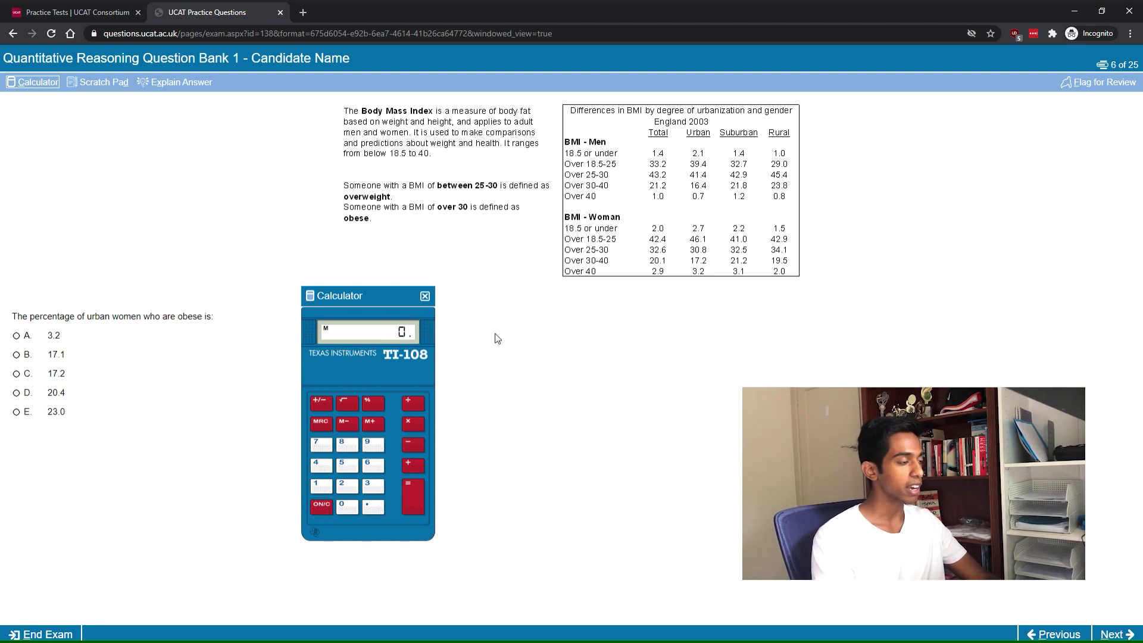
{"action": "left_click", "coordinate": [319, 425]}
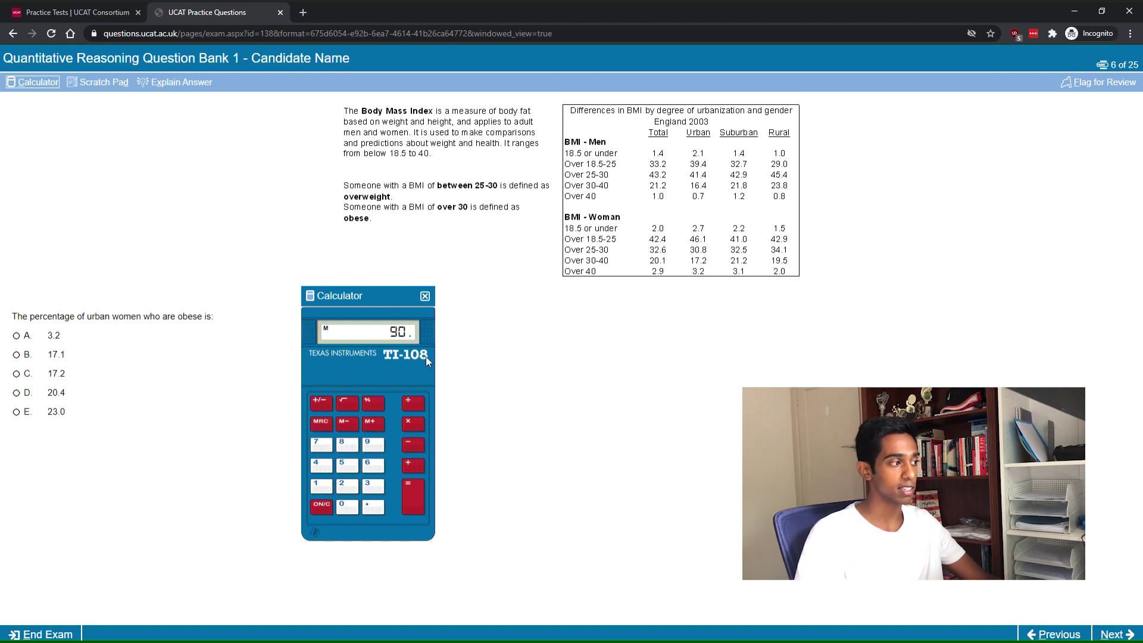
{"action": "left_click", "coordinate": [315, 508]}
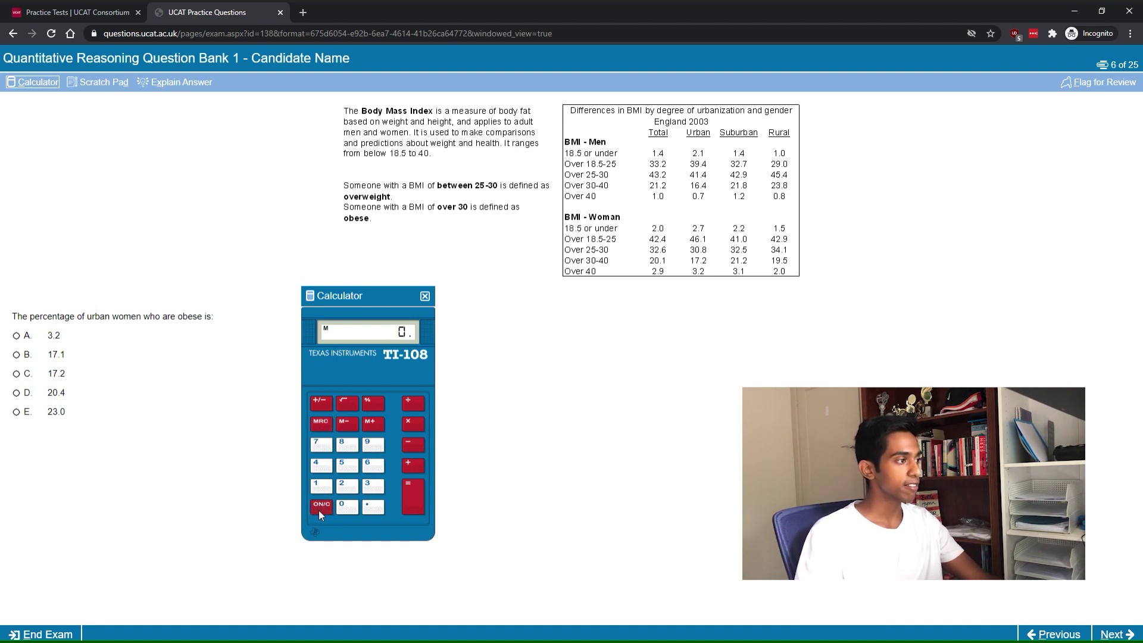
Add 90 and 30 to memory, recall 120, remove 30, and recall 90
{"action": "type", "text": "90"}
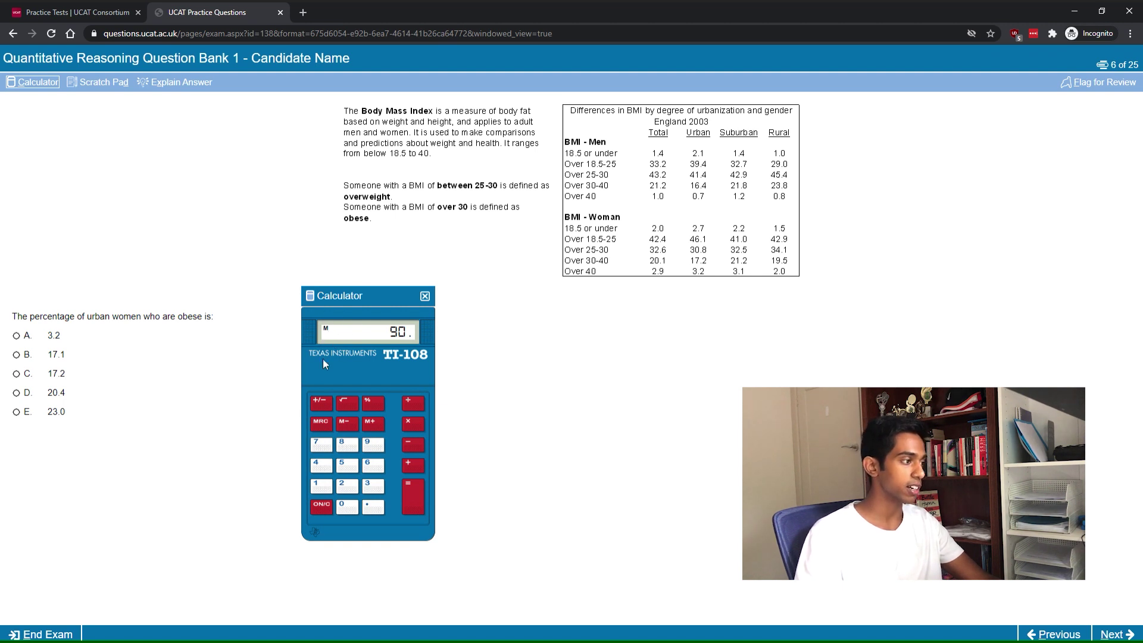
{"action": "left_click", "coordinate": [320, 505]}
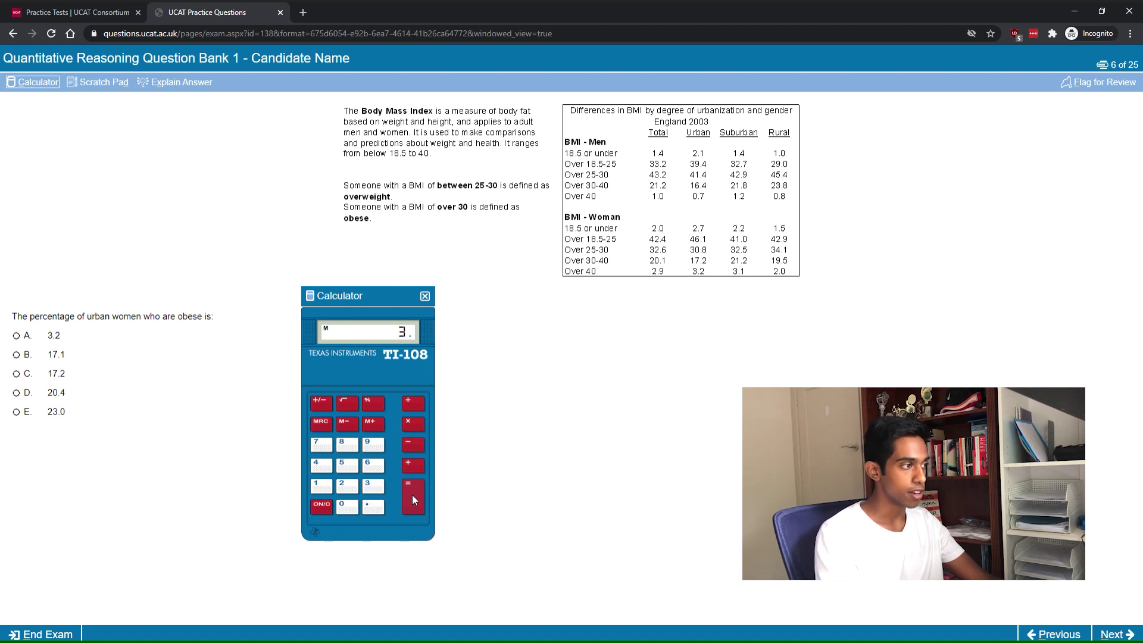
{"action": "type", "text": "30"}
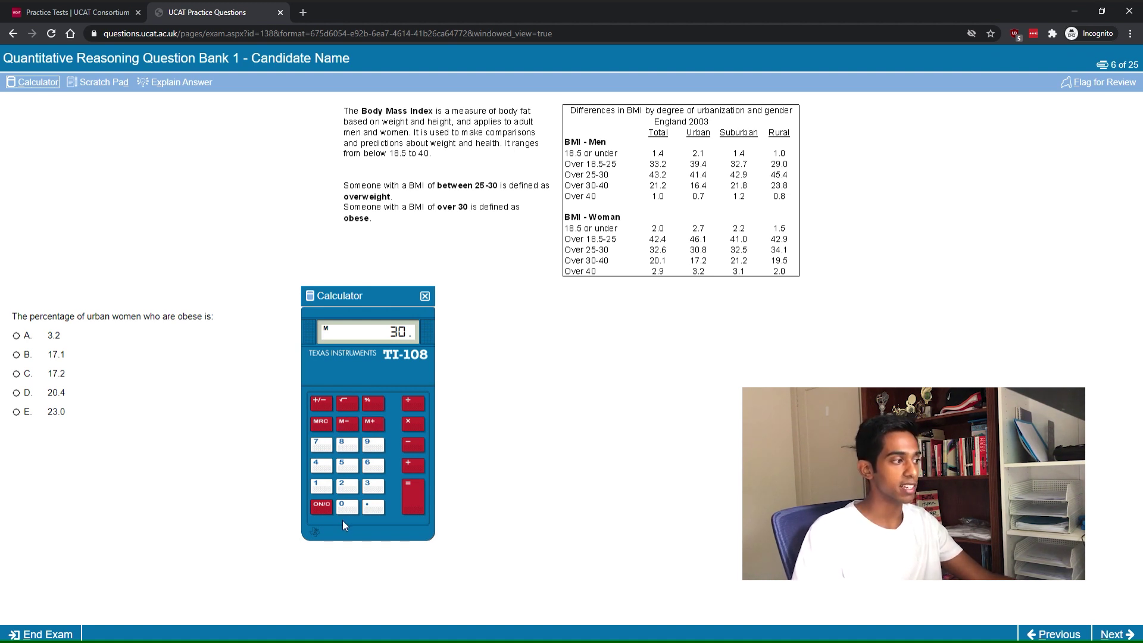
{"action": "left_click", "coordinate": [325, 506]}
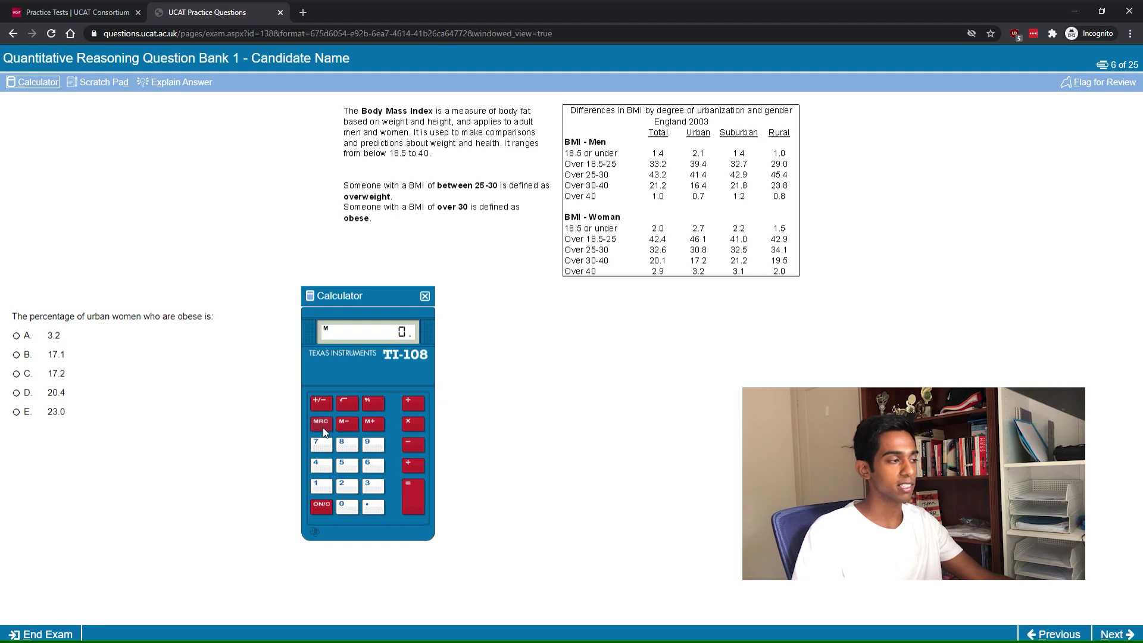
{"action": "left_click", "coordinate": [323, 424]}
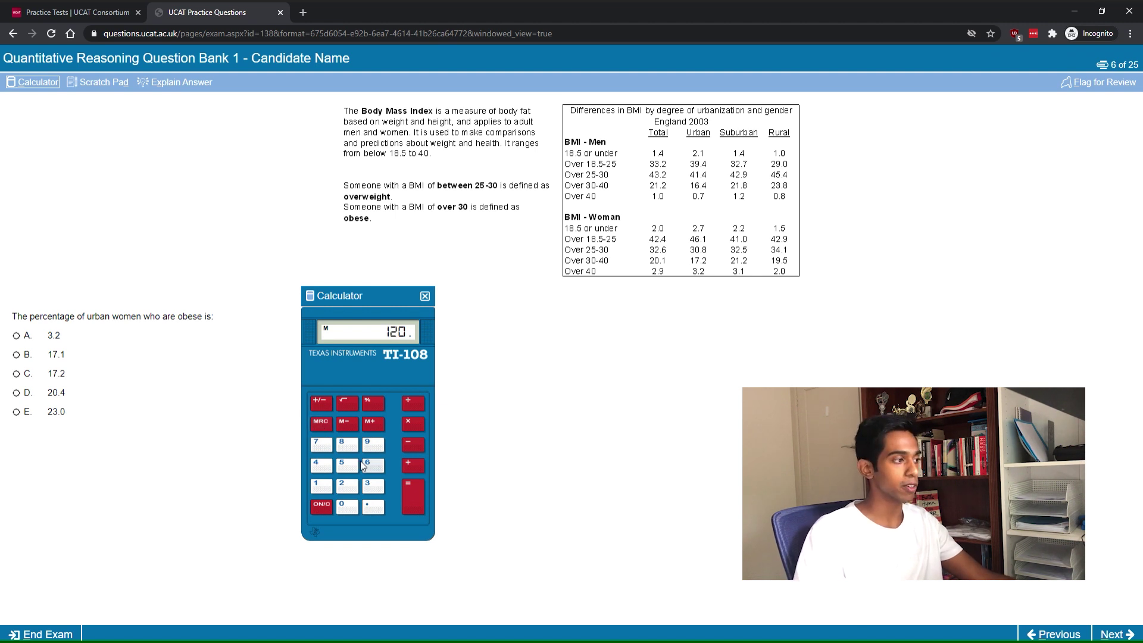
{"action": "key", "text": "Escape"}
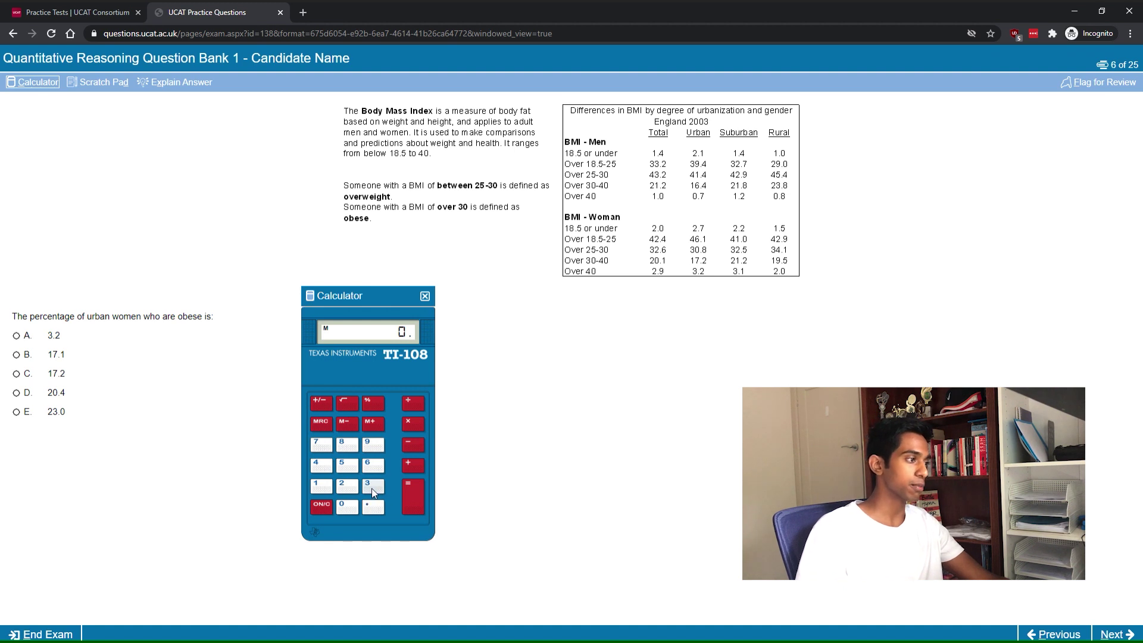
{"action": "key", "text": "0"}
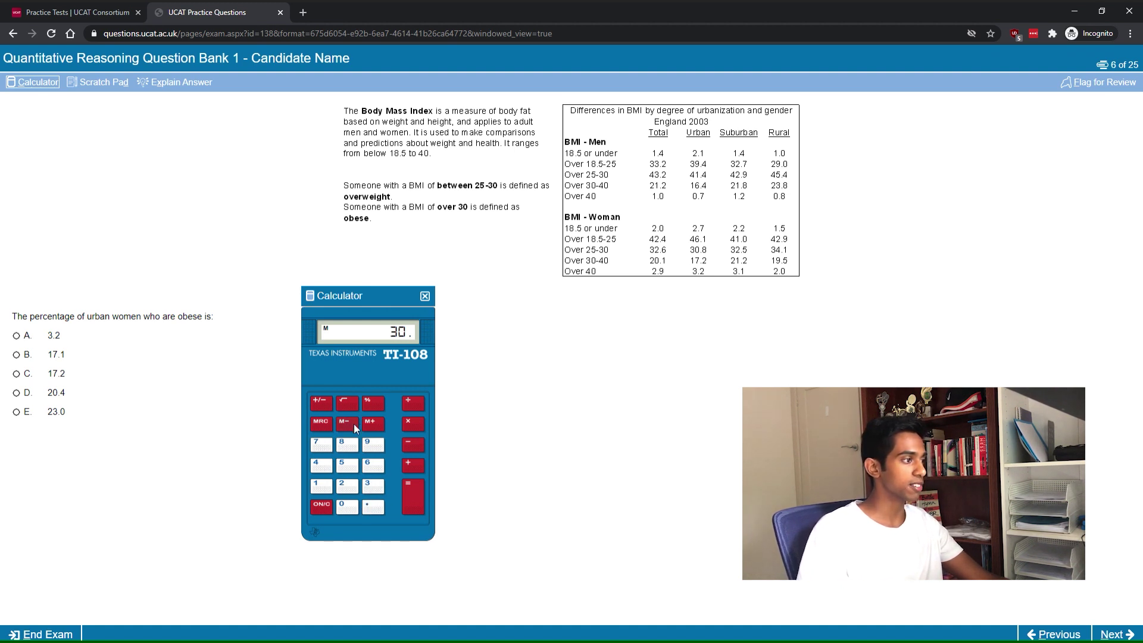
{"action": "left_click", "coordinate": [323, 510]}
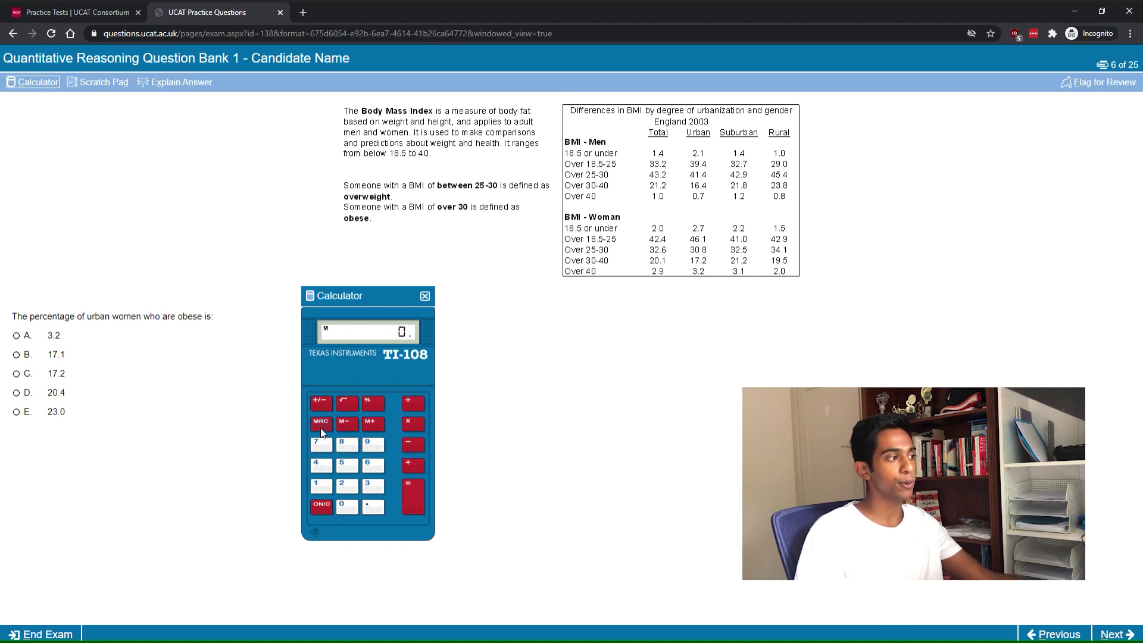
{"action": "left_click", "coordinate": [321, 426]}
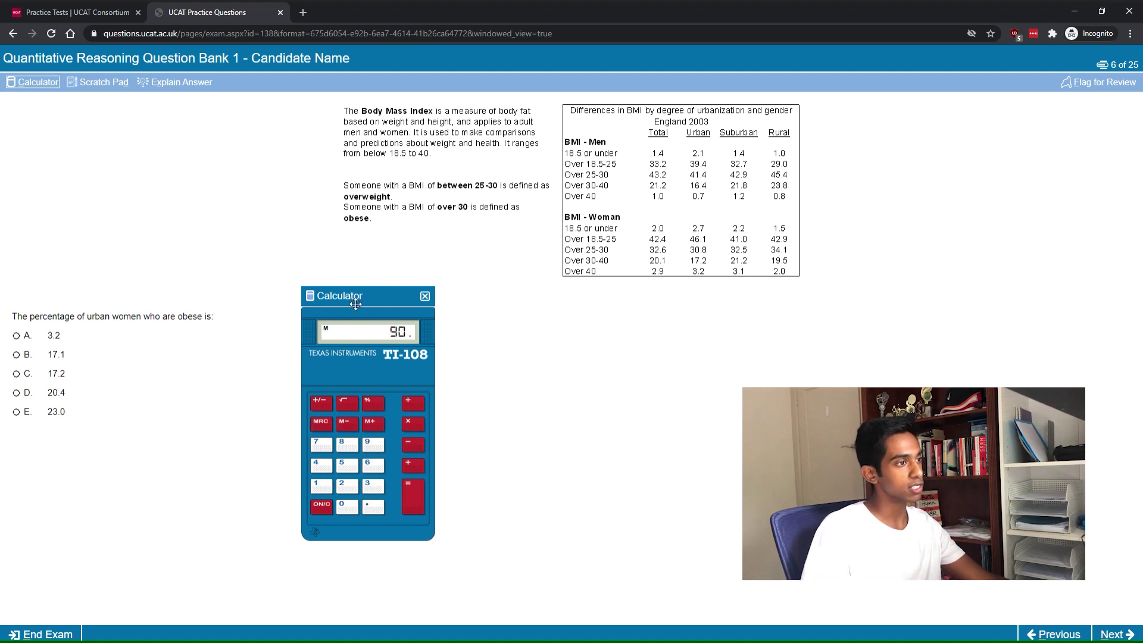
Move the calculator toward the centre, clear its memory, store 120 with M+, and clear the display
{"action": "left_click_drag", "start_coordinate": [355, 305], "coordinate": [584, 328]}
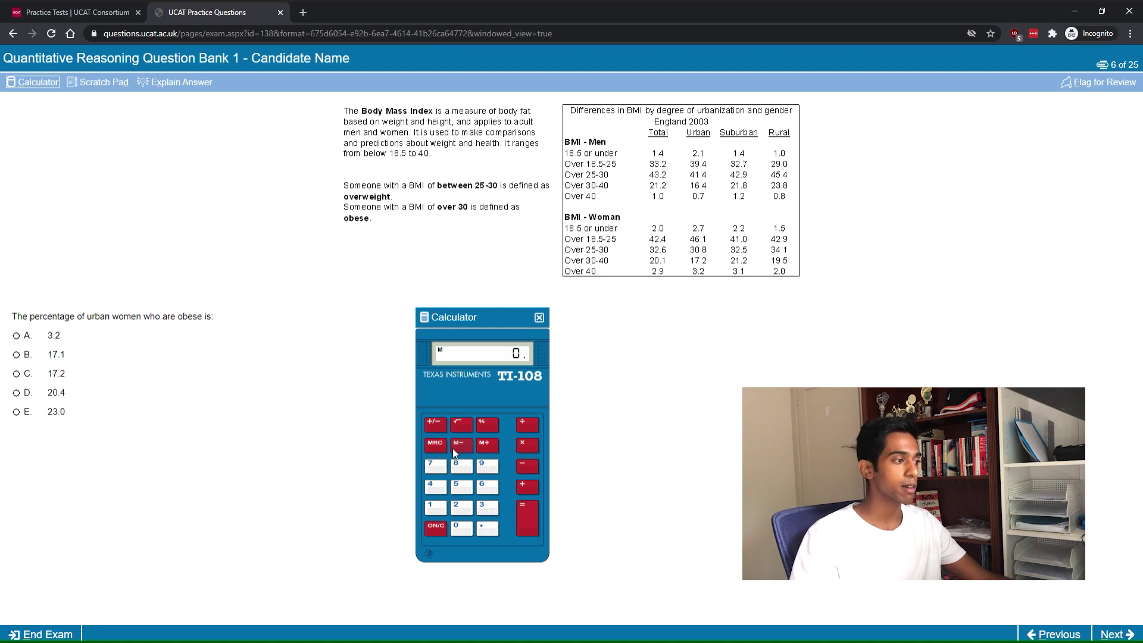
{"action": "left_click", "coordinate": [432, 447]}
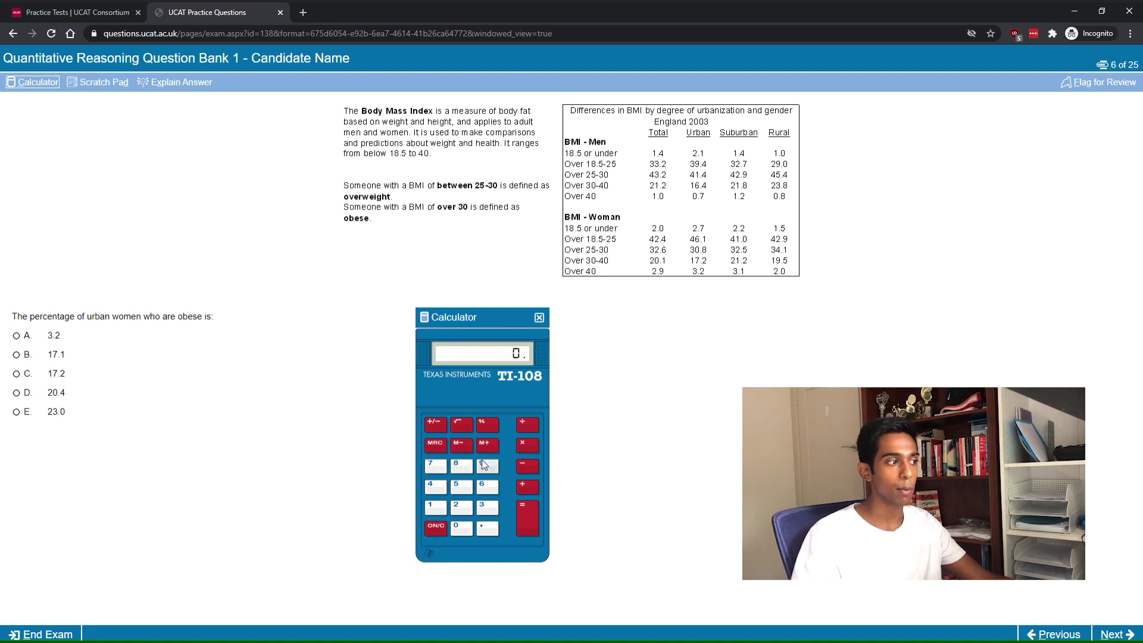
{"action": "left_click", "coordinate": [441, 511]}
{"action": "left_click", "coordinate": [461, 507]}
{"action": "left_click", "coordinate": [460, 532]}
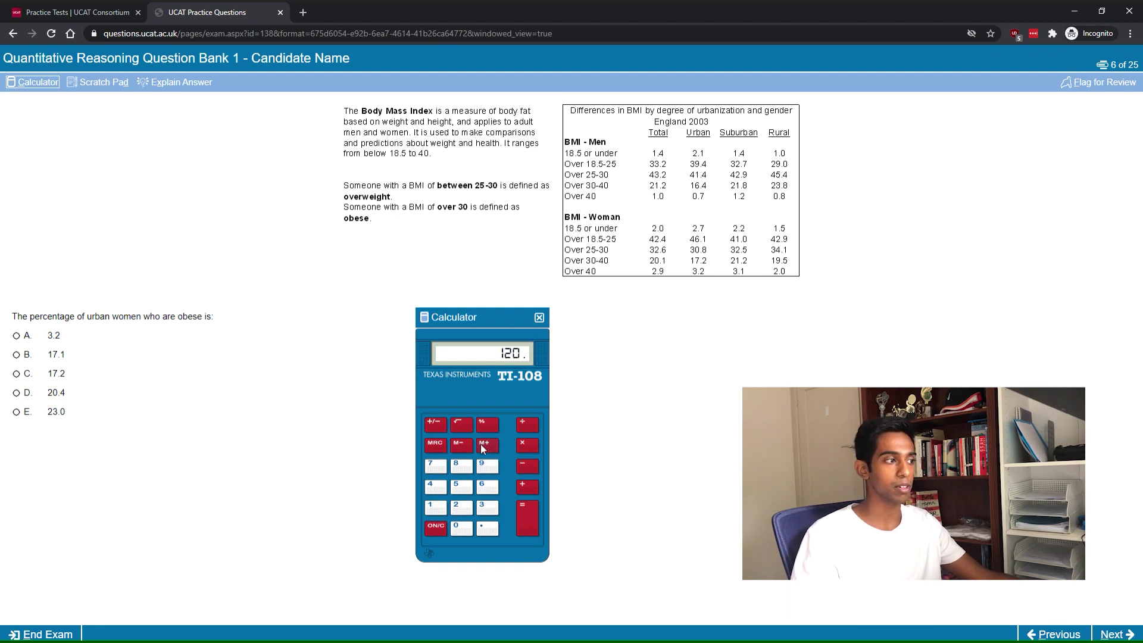
{"action": "left_click", "coordinate": [483, 447]}
{"action": "left_click", "coordinate": [441, 530]}
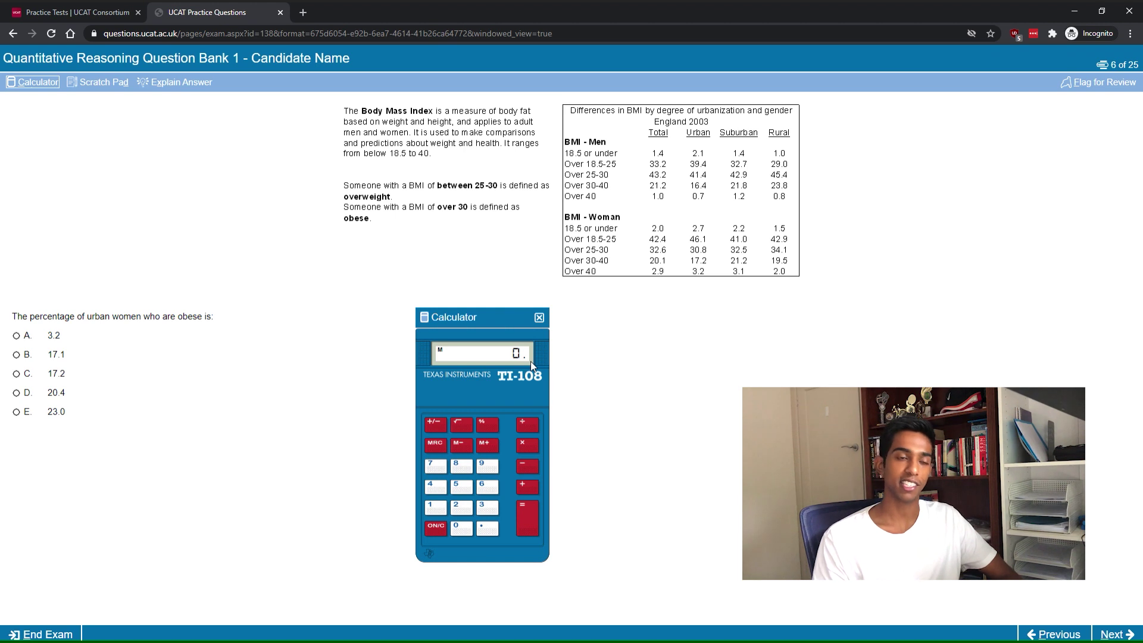
{"action": "left_click", "coordinate": [539, 317]}
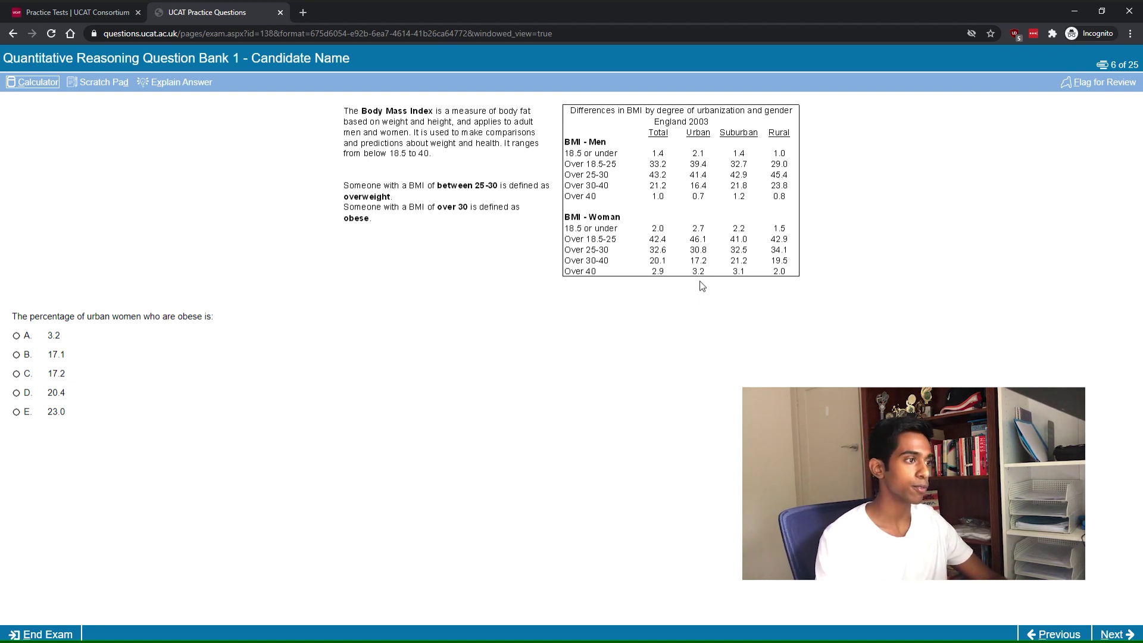
{"action": "key", "text": "alt+c"}
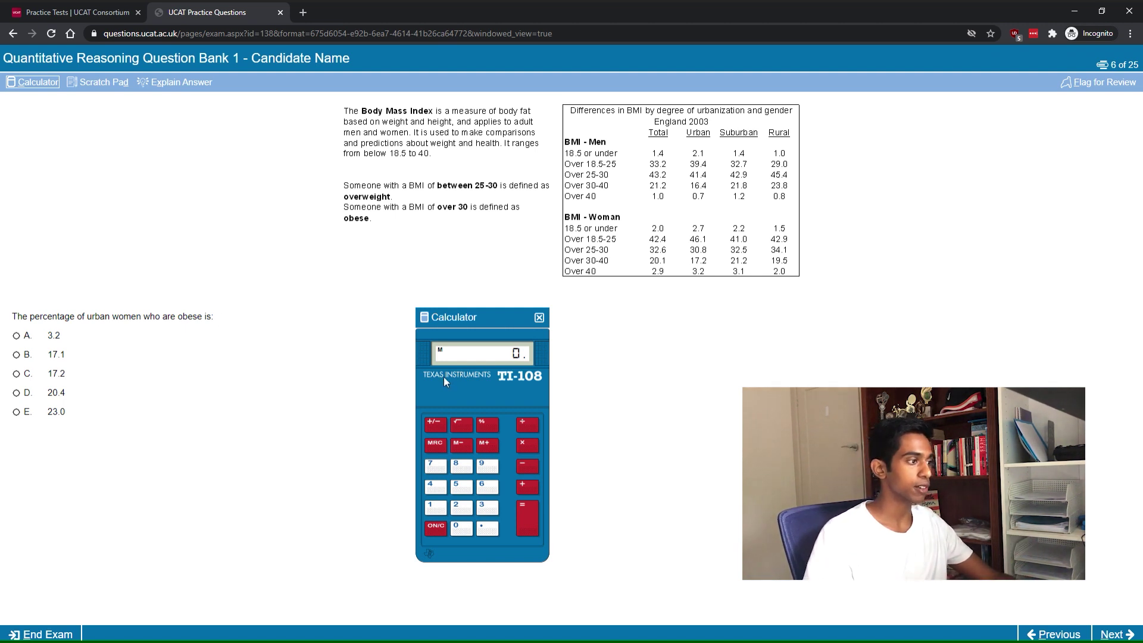
Sum 46.1, 30.8, 17.2 and 3.2 in calculator memory and recall the total of 100
{"action": "double_click", "coordinate": [436, 446]}
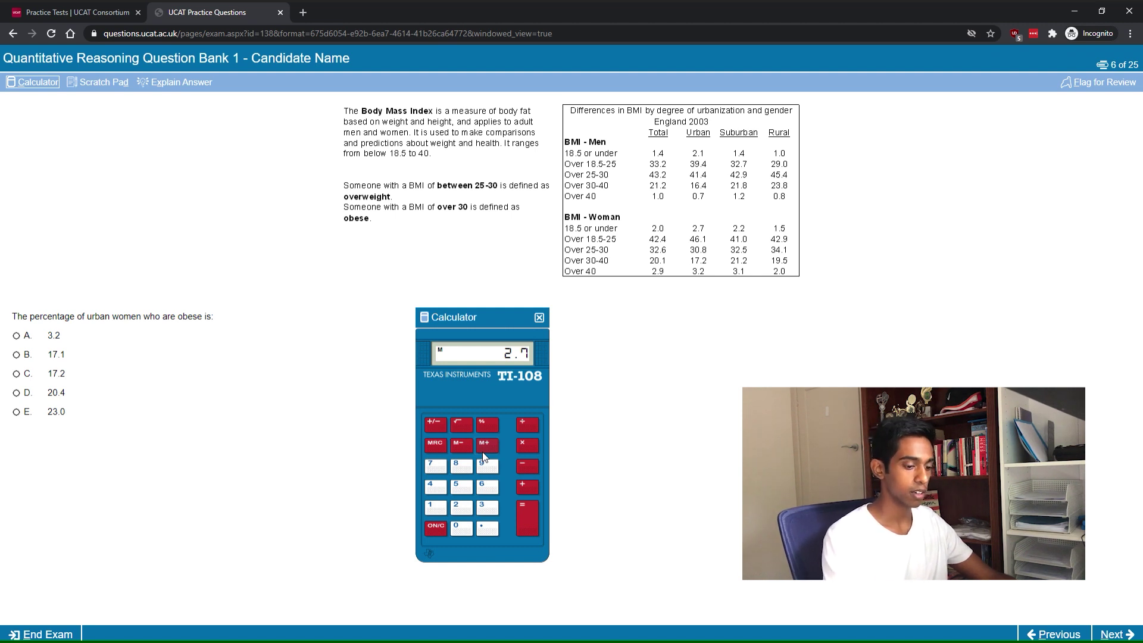
{"action": "type", "text": "46.1"}
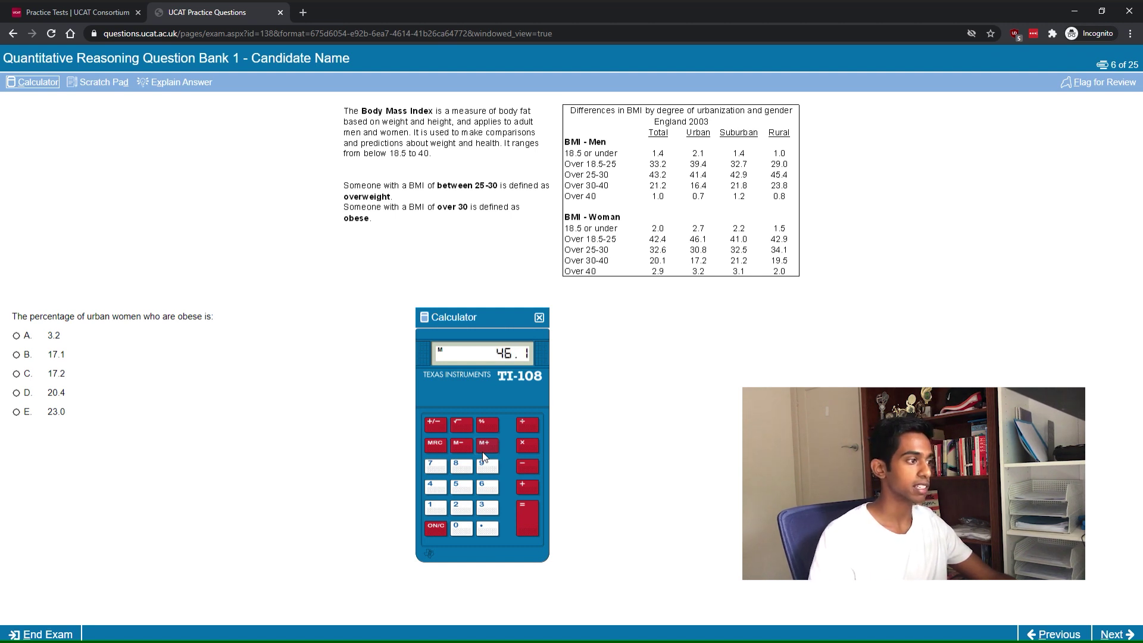
{"action": "type", "text": "30.8"}
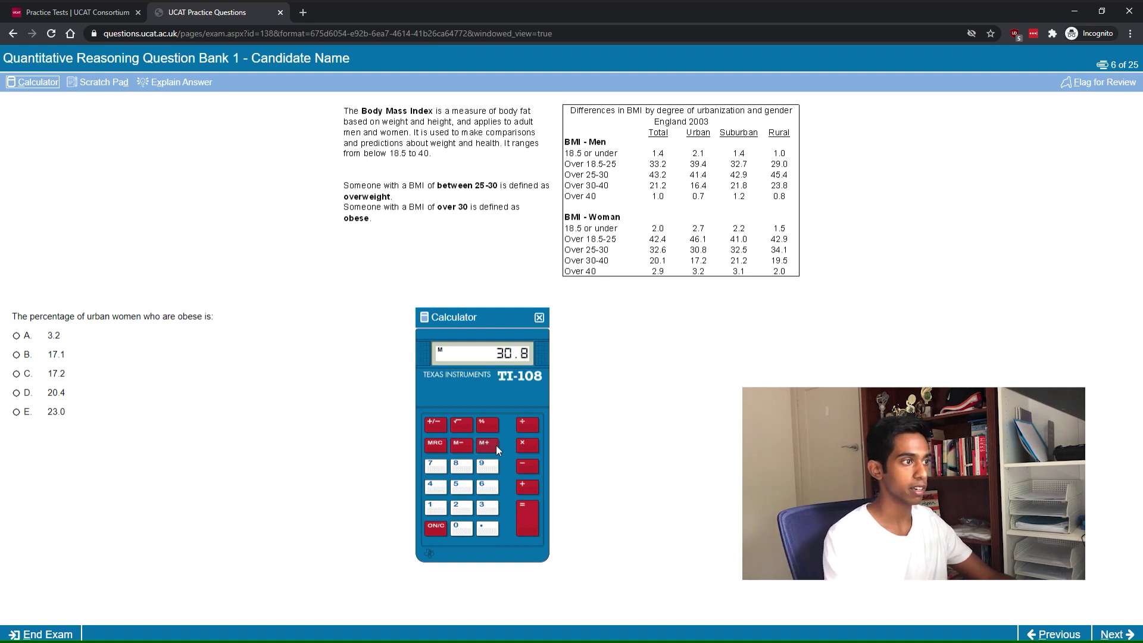
{"action": "type", "text": "17.2"}
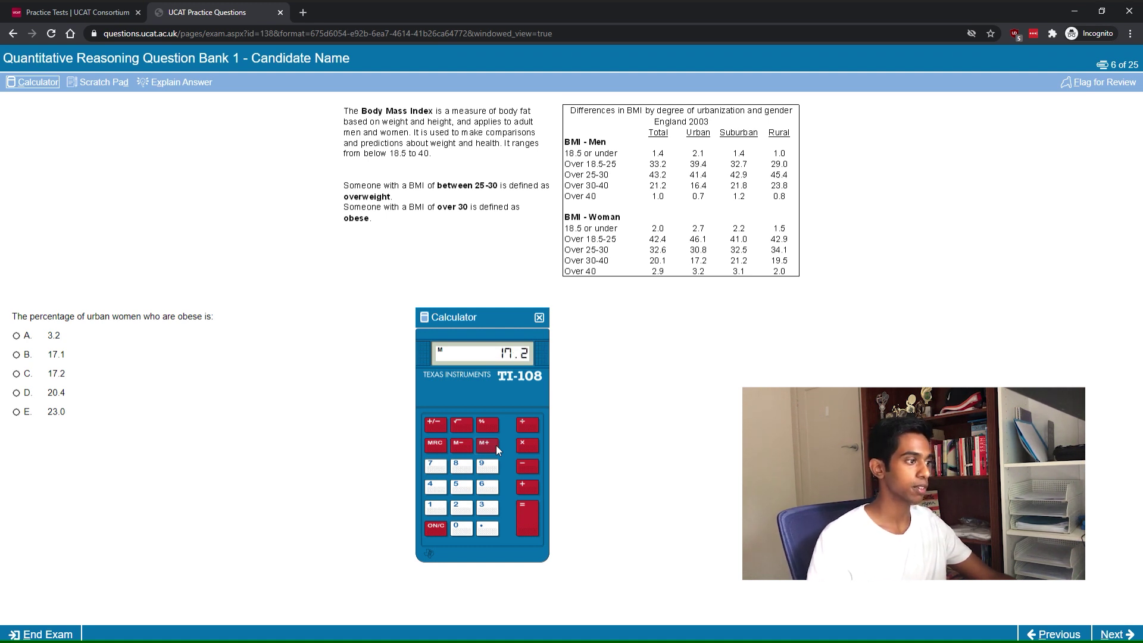
{"action": "type", "text": "3.2"}
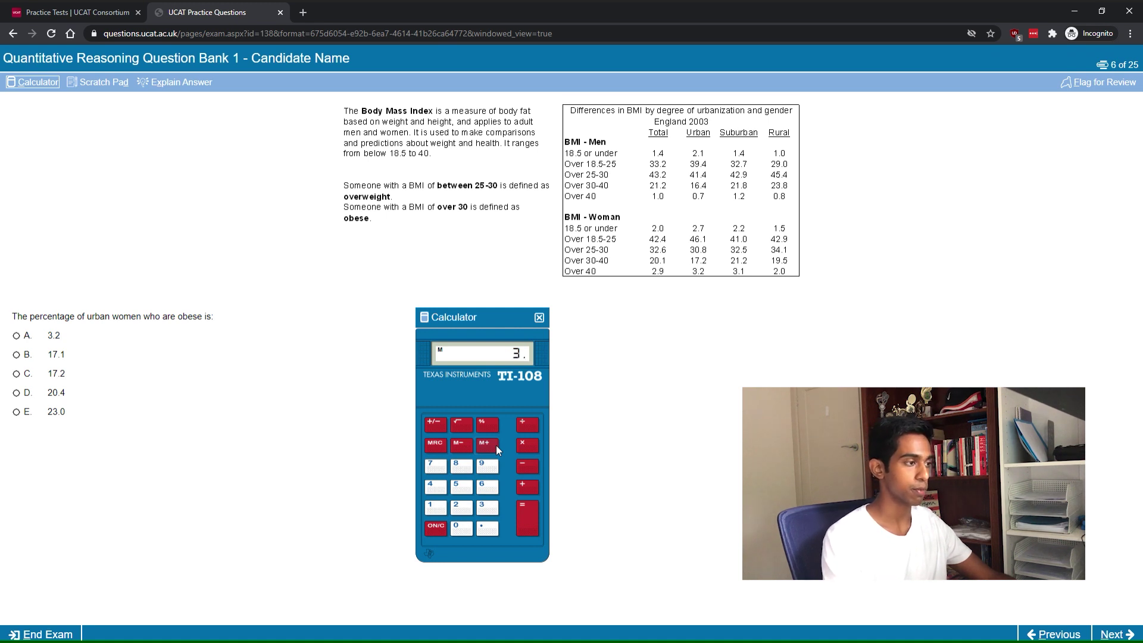
{"action": "left_click", "coordinate": [495, 446]}
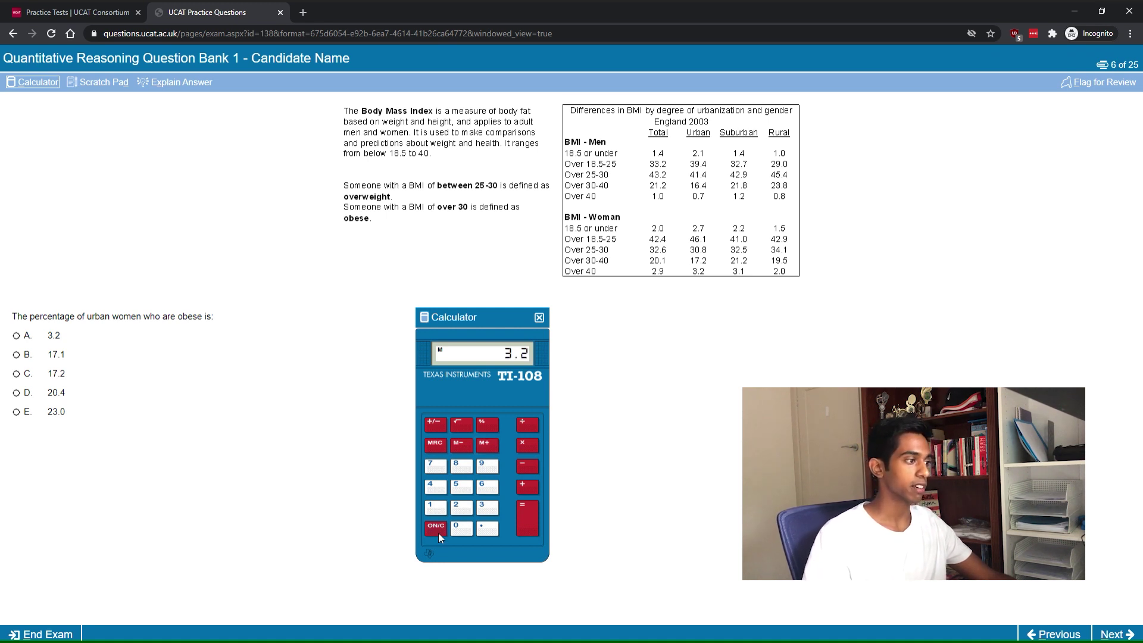
{"action": "left_click", "coordinate": [437, 530]}
{"action": "left_click", "coordinate": [433, 445]}
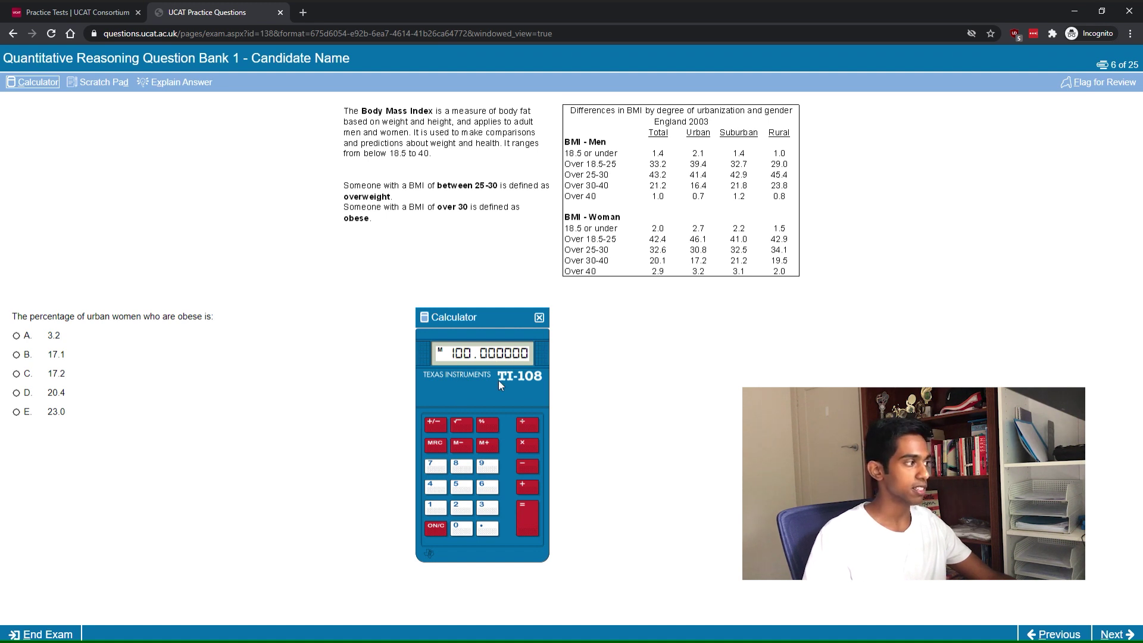
Choose answer D (20.4), close the calculator, and go to question 7
{"action": "left_click", "coordinate": [16, 393]}
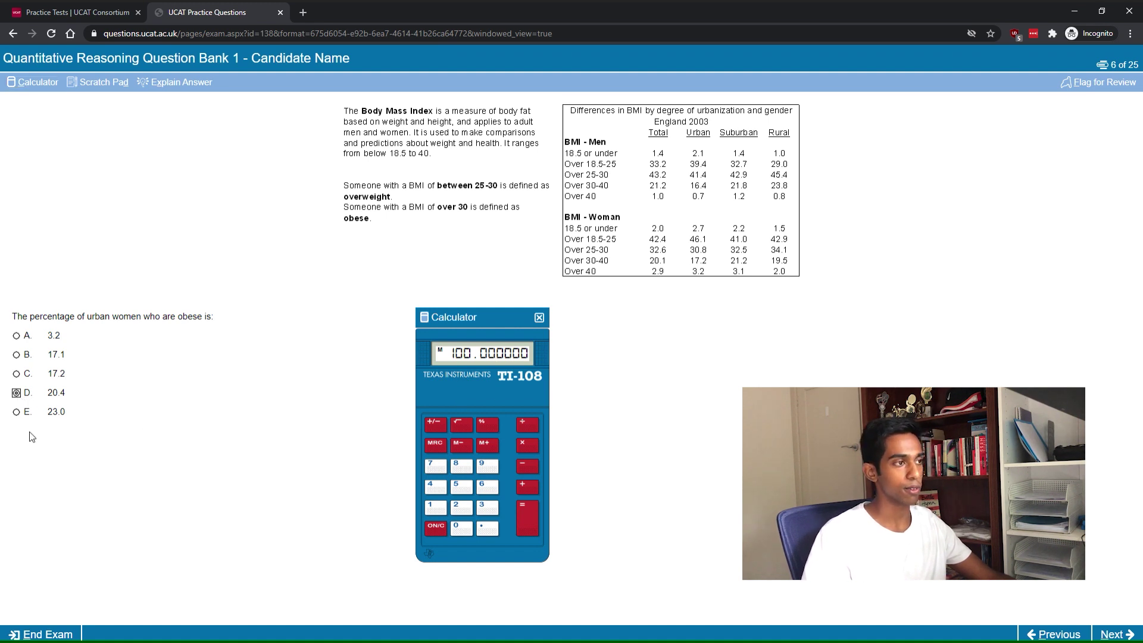
{"action": "left_click", "coordinate": [539, 317]}
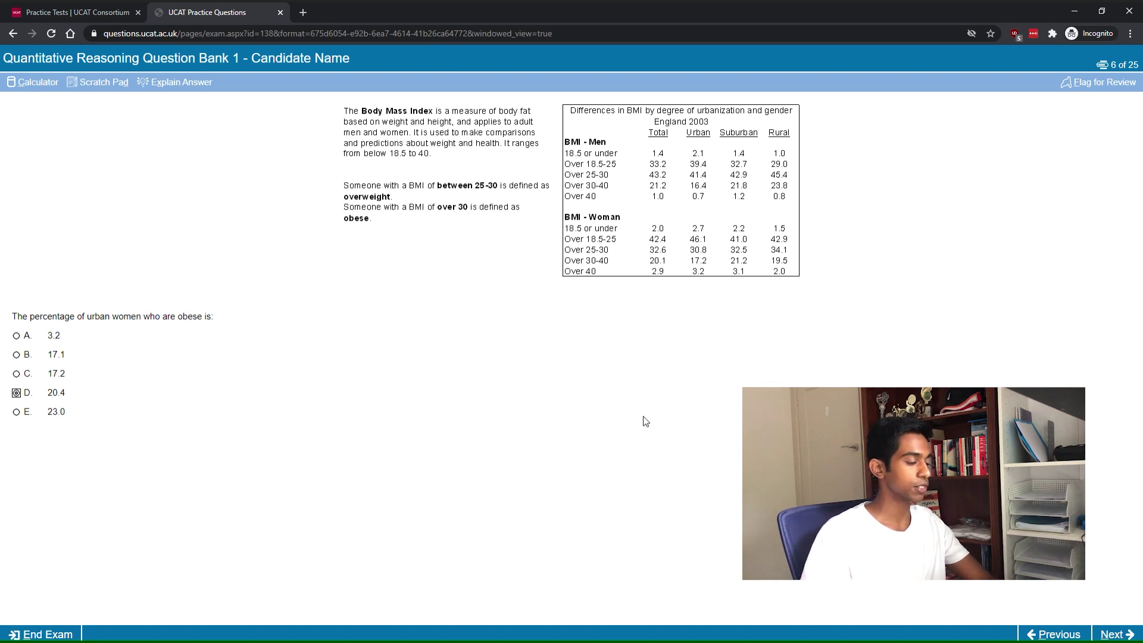
{"action": "key", "text": "alt+n"}
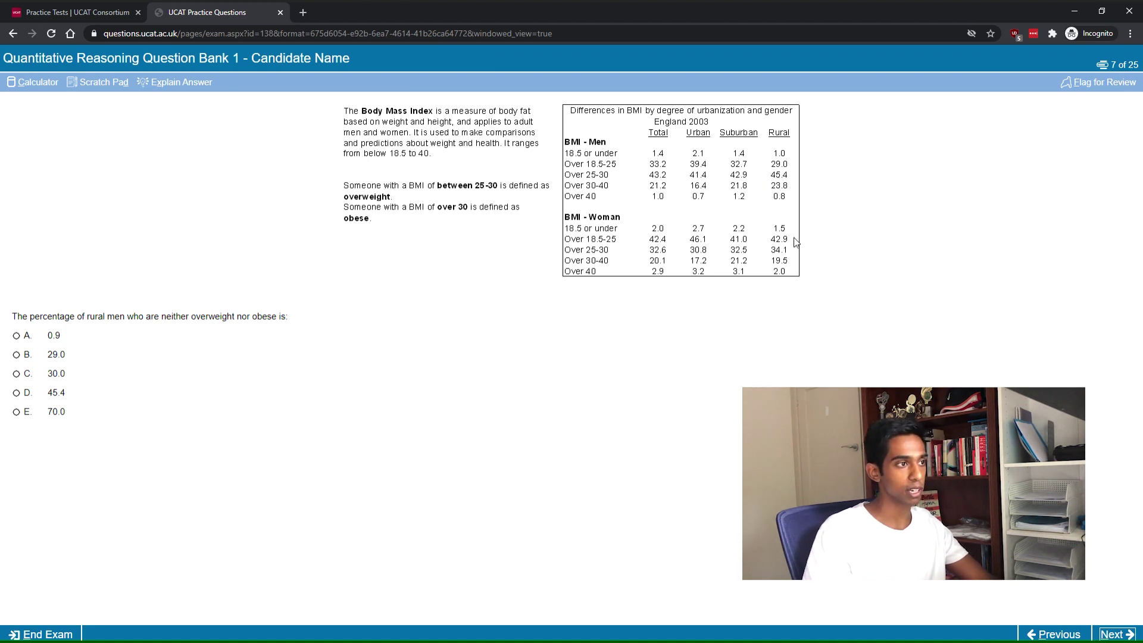
Open the calculator clear of the table and add rural men's 1.0, 29.0 and 45.4 to memory
{"action": "key", "text": "alt+c"}
{"action": "left_click_drag", "start_coordinate": [604, 235], "coordinate": [484, 309]}
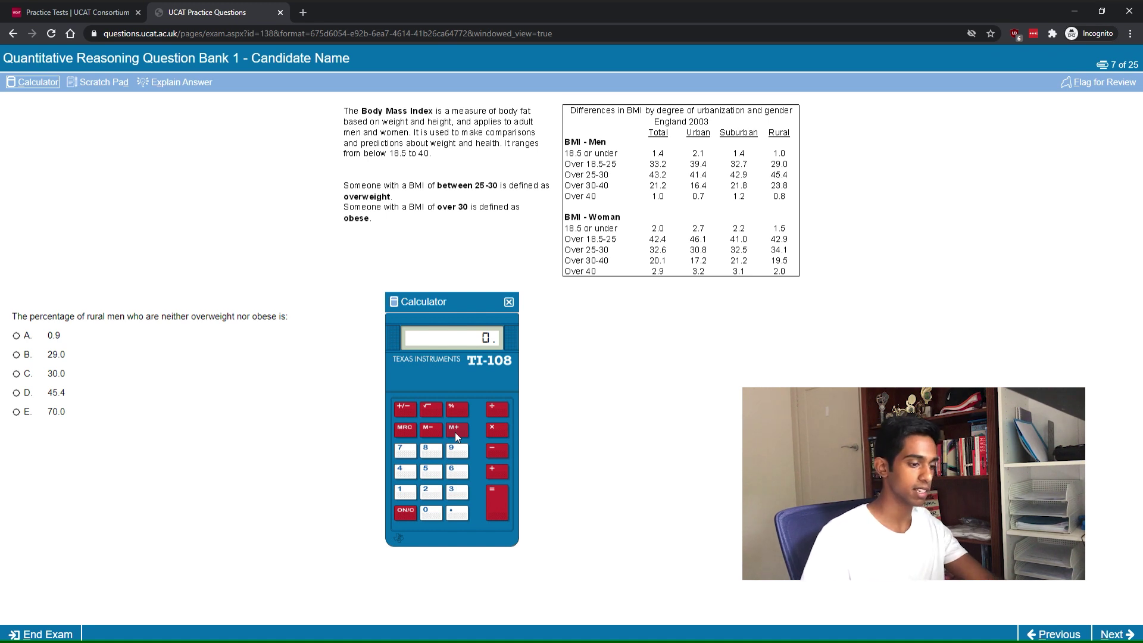
{"action": "key", "text": "1"}
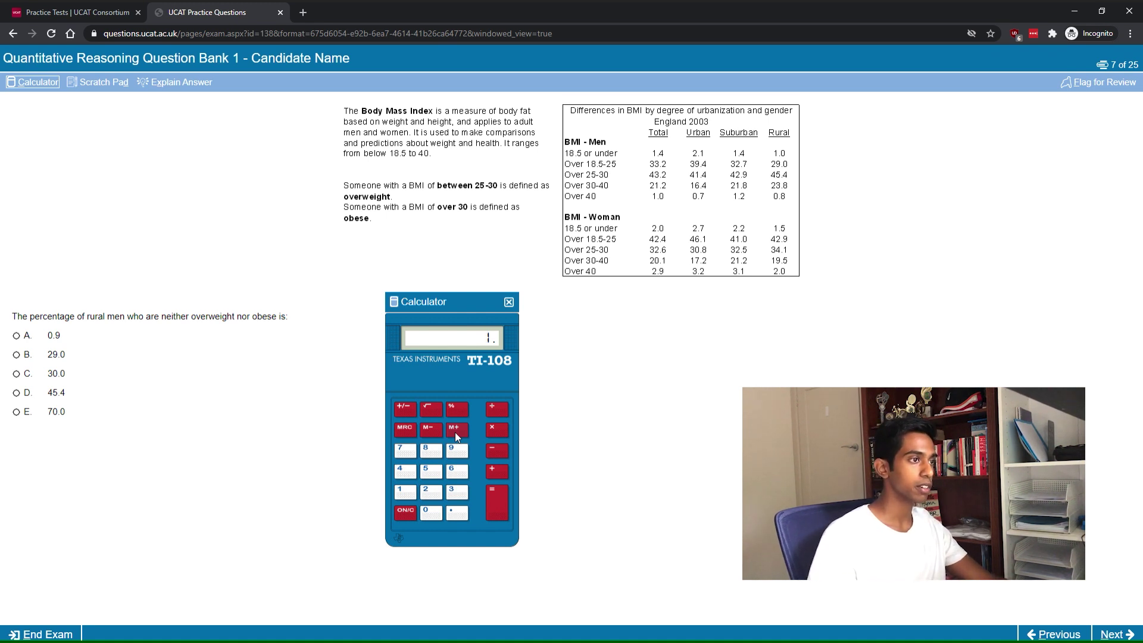
{"action": "key", "text": "2"}
{"action": "key", "text": "9"}
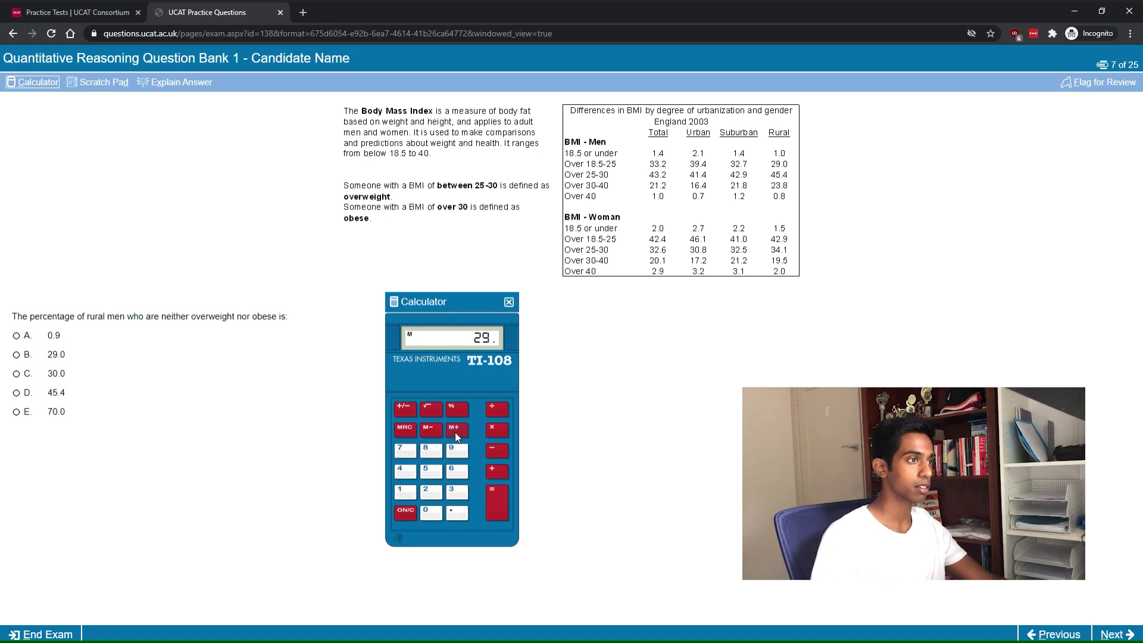
{"action": "key", "text": "4"}
{"action": "key", "text": "5"}
{"action": "key", "text": "period"}
{"action": "key", "text": "4"}
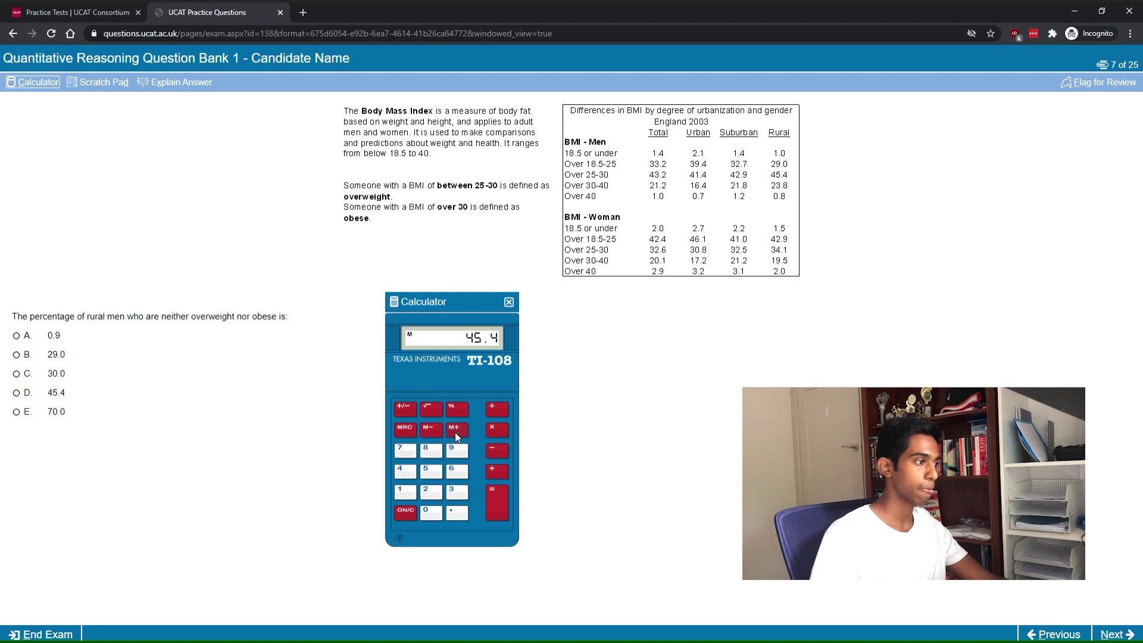
Add 23.8 and 0.8, recall the 100 total, answer C (30.0), and go to question 8
{"action": "key", "text": "plus"}
{"action": "key", "text": "2"}
{"action": "key", "text": "3"}
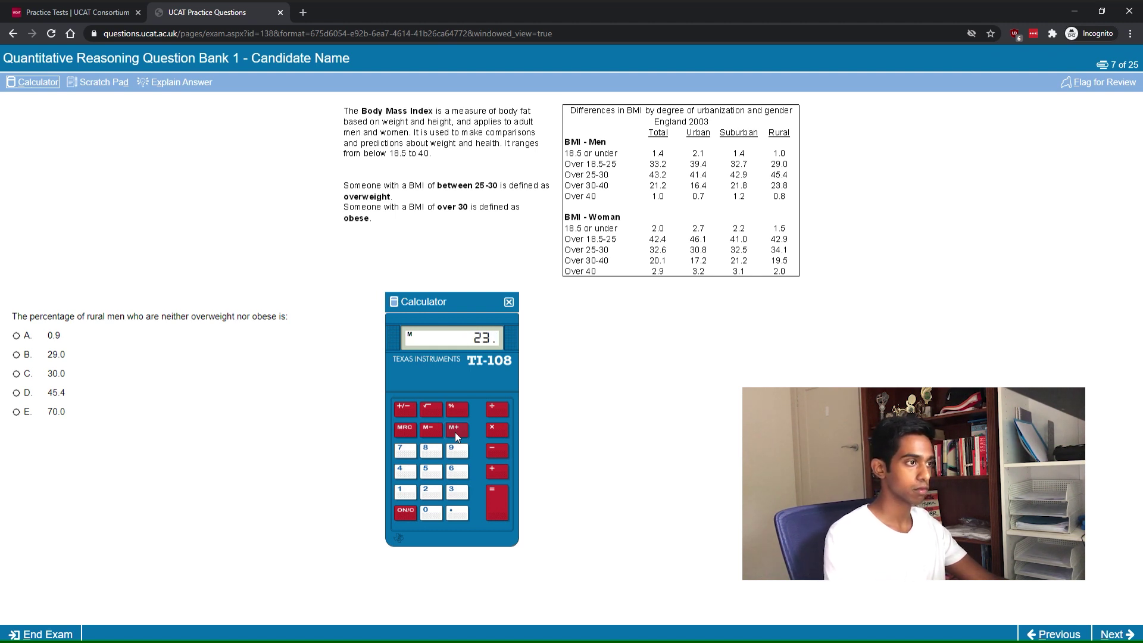
{"action": "key", "text": "period"}
{"action": "key", "text": "8"}
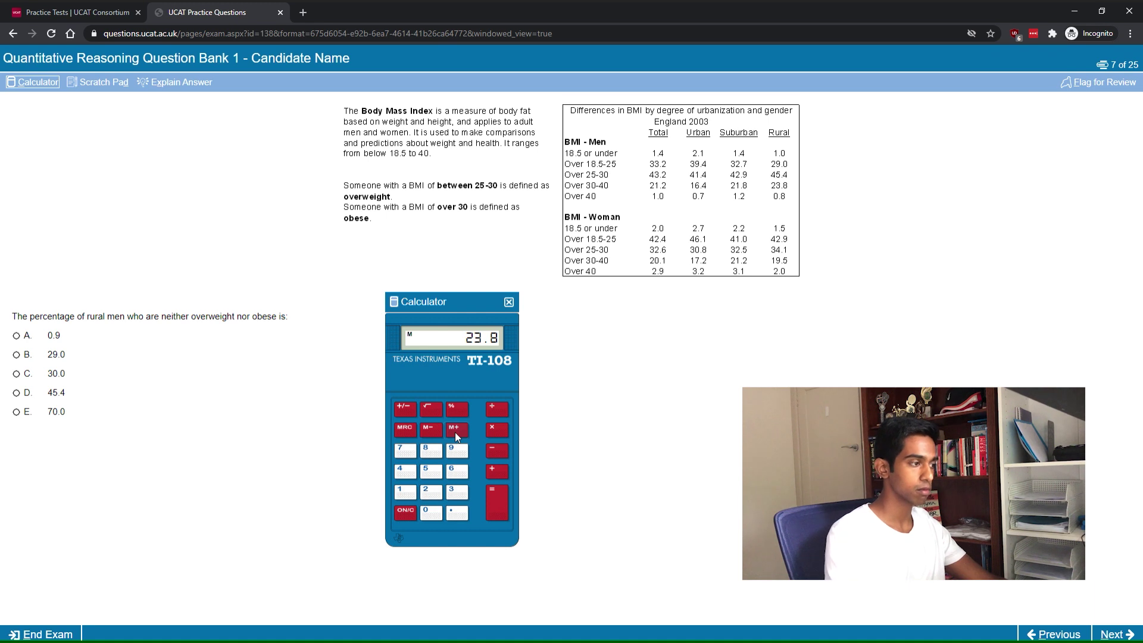
{"action": "key", "text": "plus"}
{"action": "key", "text": "period"}
{"action": "key", "text": "8"}
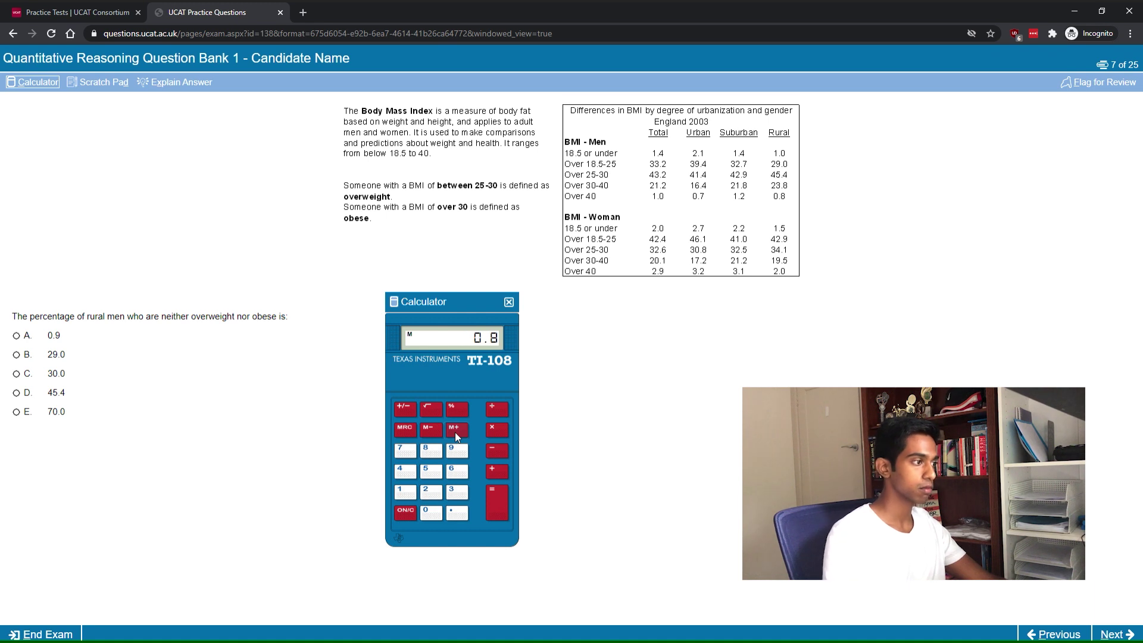
{"action": "left_click", "coordinate": [405, 513]}
{"action": "key", "text": "1"}
{"action": "key", "text": "0"}
{"action": "key", "text": "0"}
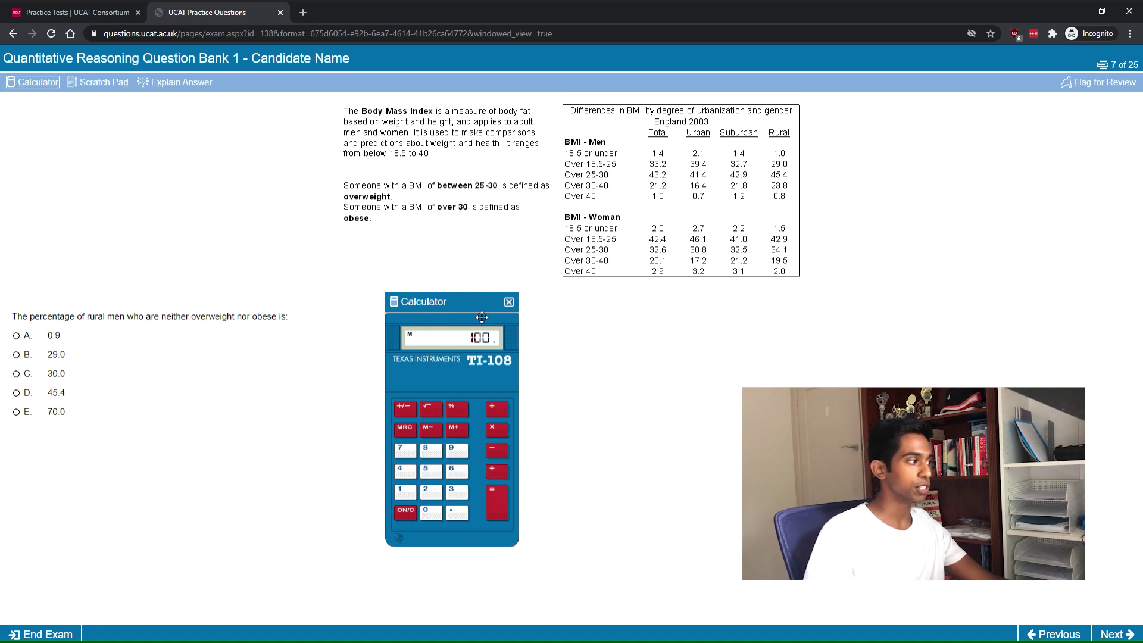
{"action": "left_click", "coordinate": [27, 374]}
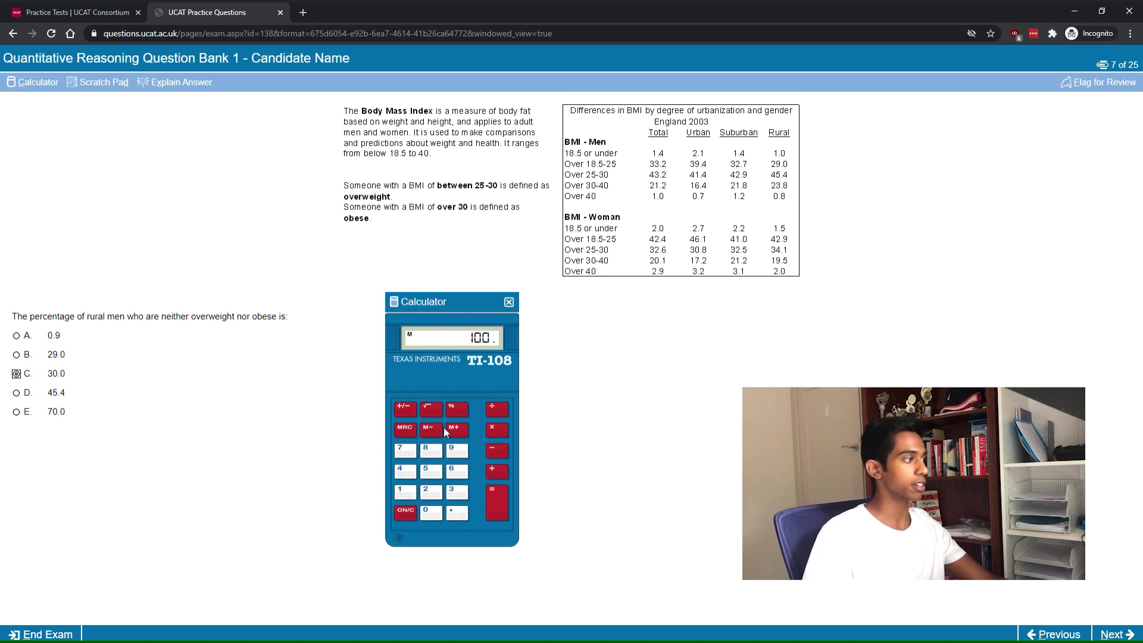
{"action": "key", "text": "alt+n"}
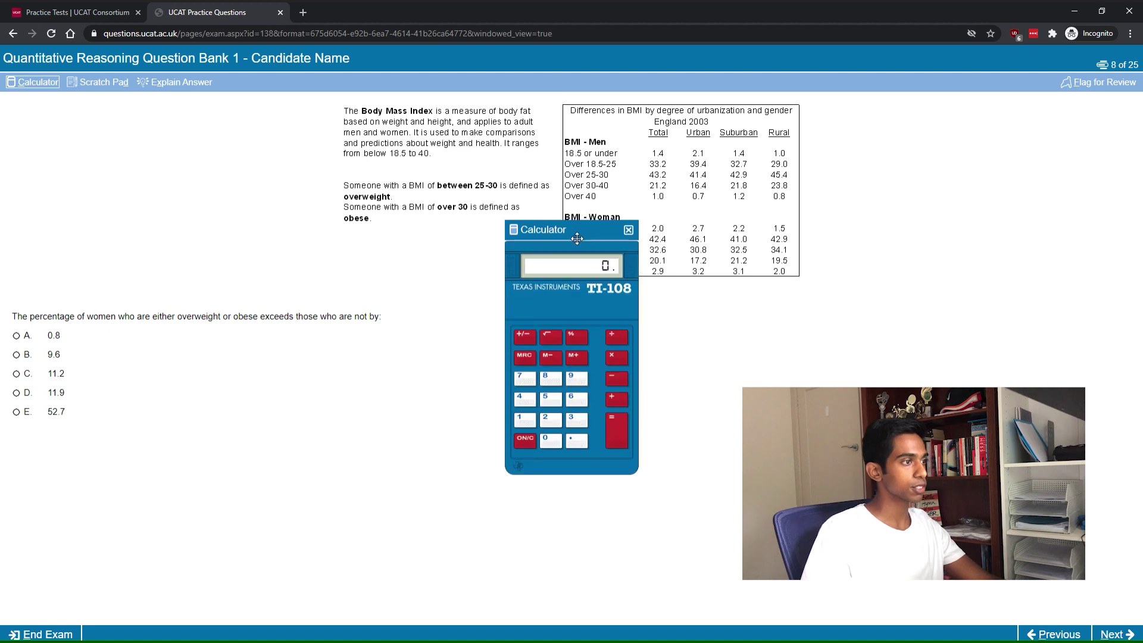
Position the calculator below the BMI table next to question 8's answer options
{"action": "left_click_drag", "start_coordinate": [541, 286], "coordinate": [508, 394]}
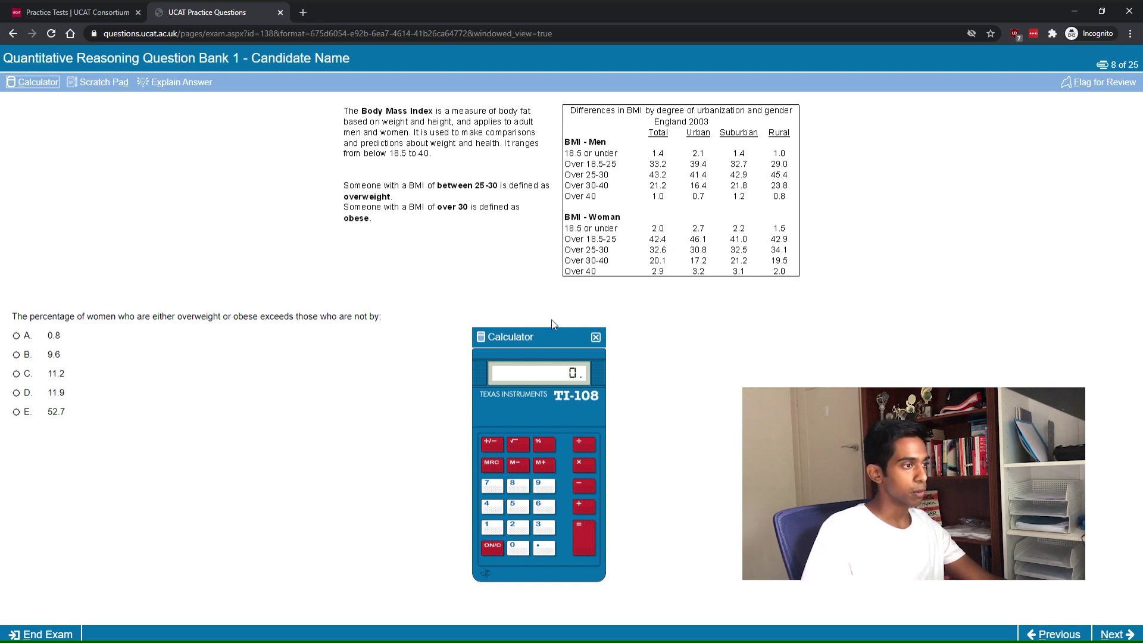
{"action": "left_click_drag", "start_coordinate": [545, 338], "coordinate": [540, 325]}
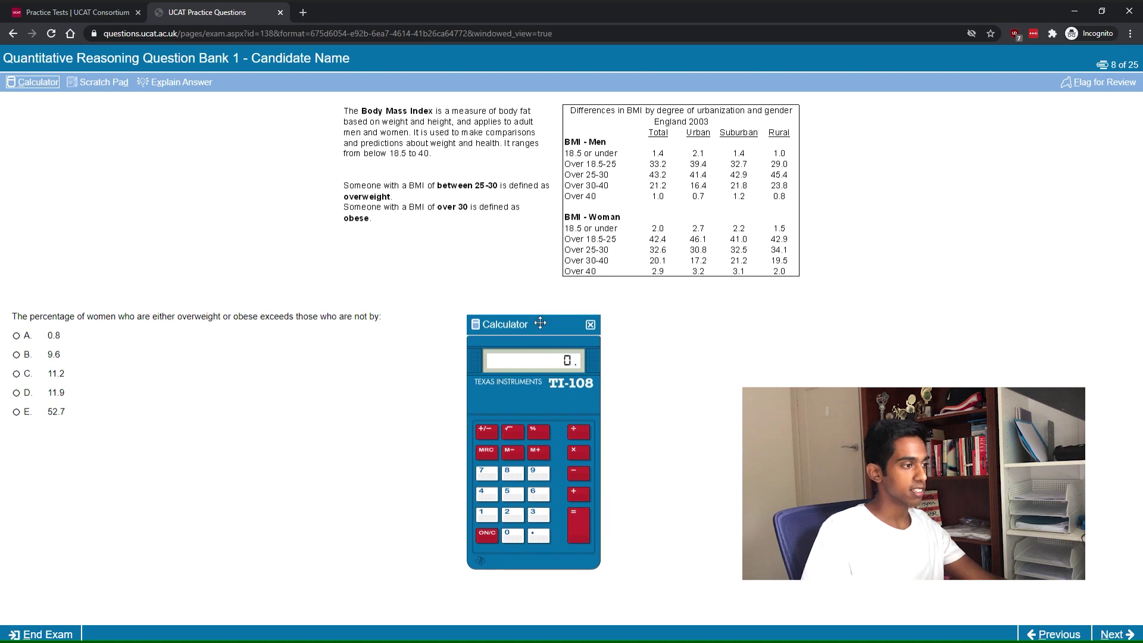
Sum 32.6, 20.1 and 2.9 in calculator memory and recall the 55.6 total
{"action": "type", "text": "32.6"}
{"action": "left_click", "coordinate": [539, 450]}
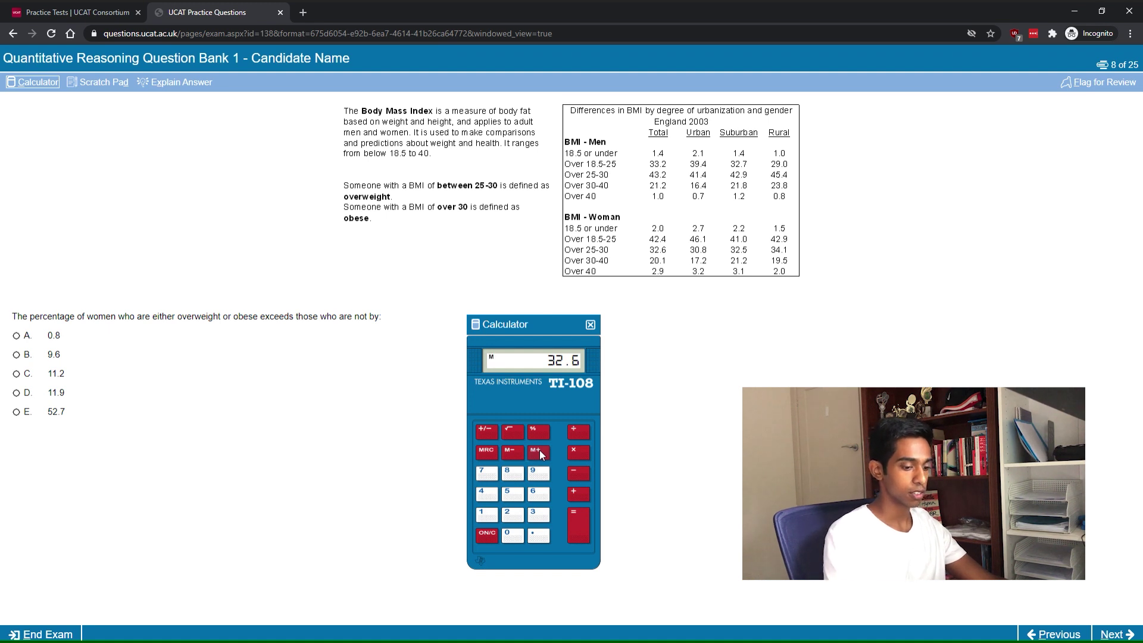
{"action": "type", "text": "20.1"}
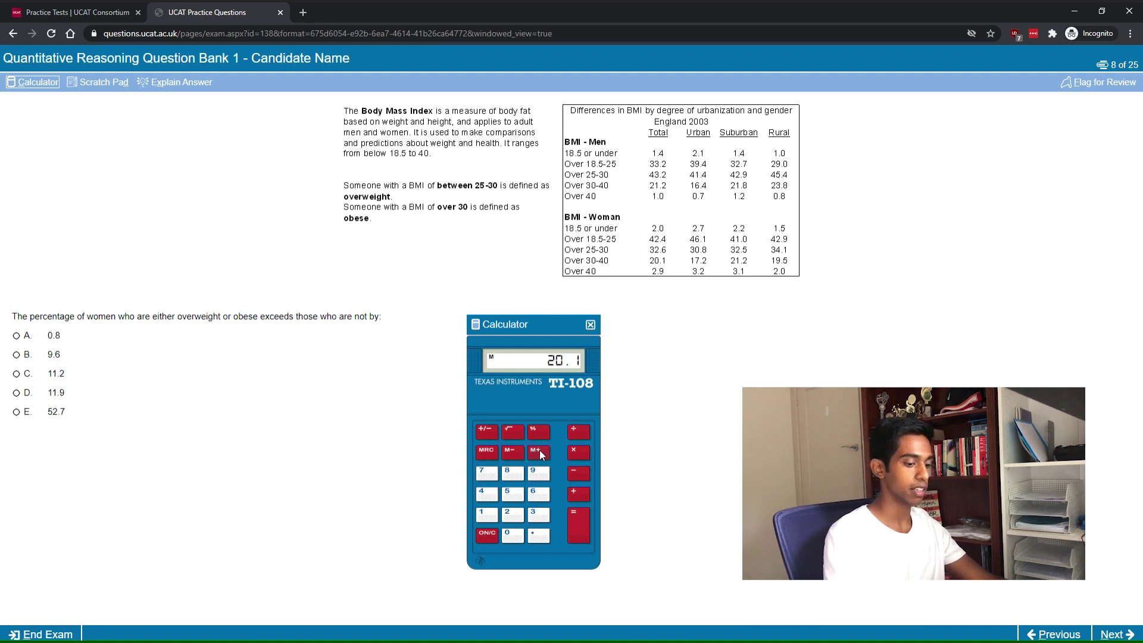
{"action": "left_click", "coordinate": [539, 450]}
{"action": "type", "text": "2.9"}
{"action": "left_click", "coordinate": [539, 450]}
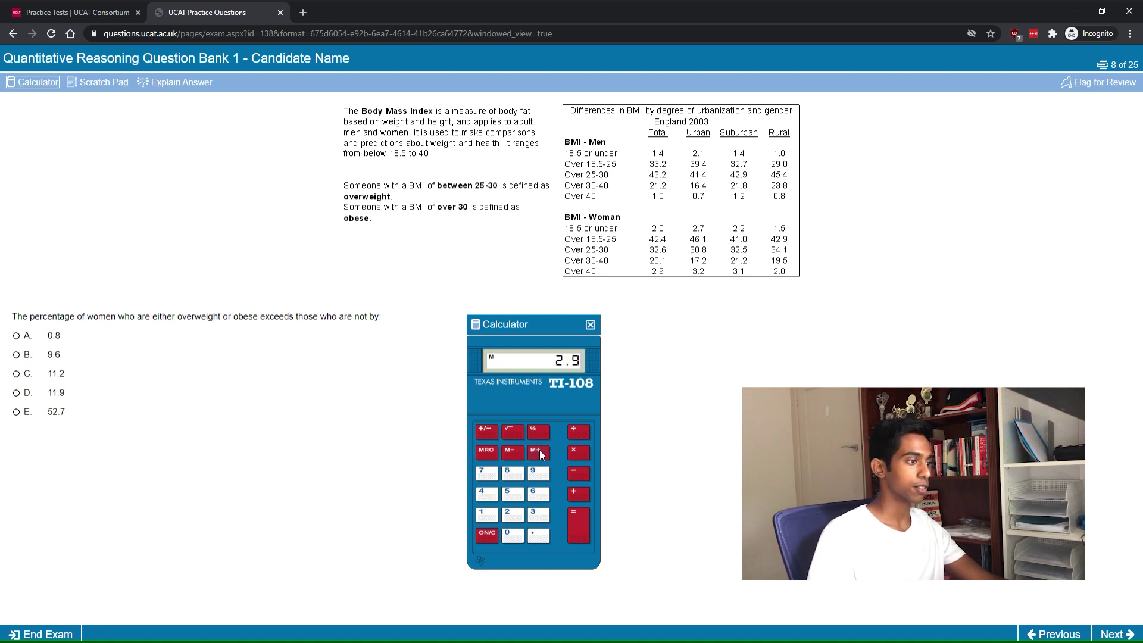
{"action": "left_click", "coordinate": [488, 537]}
{"action": "left_click", "coordinate": [490, 452]}
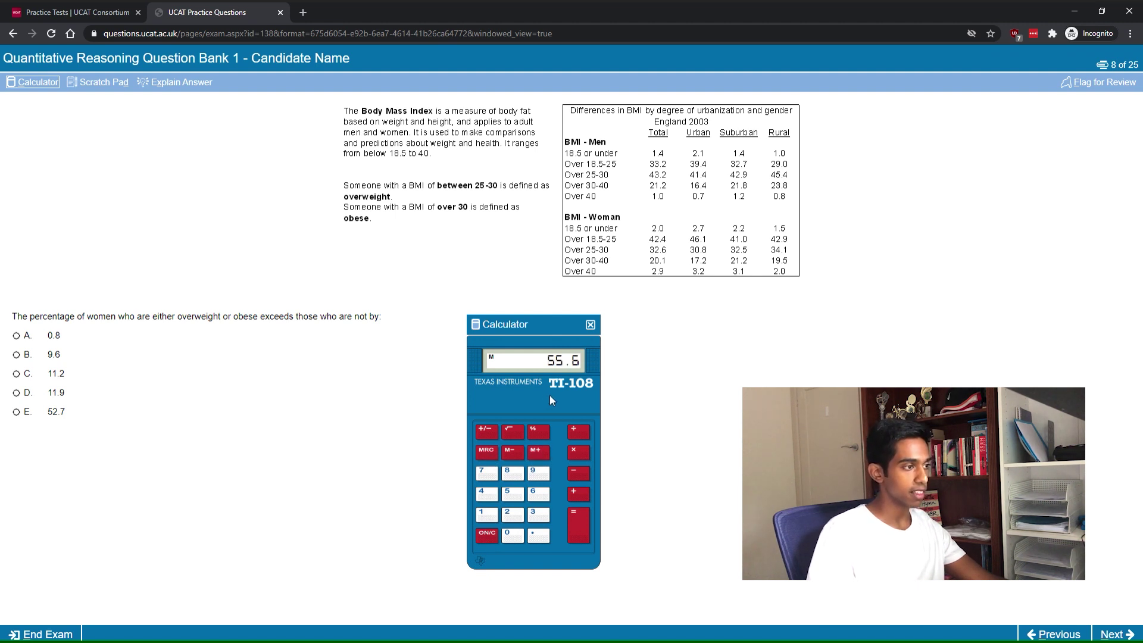
{"action": "left_click", "coordinate": [488, 536]}
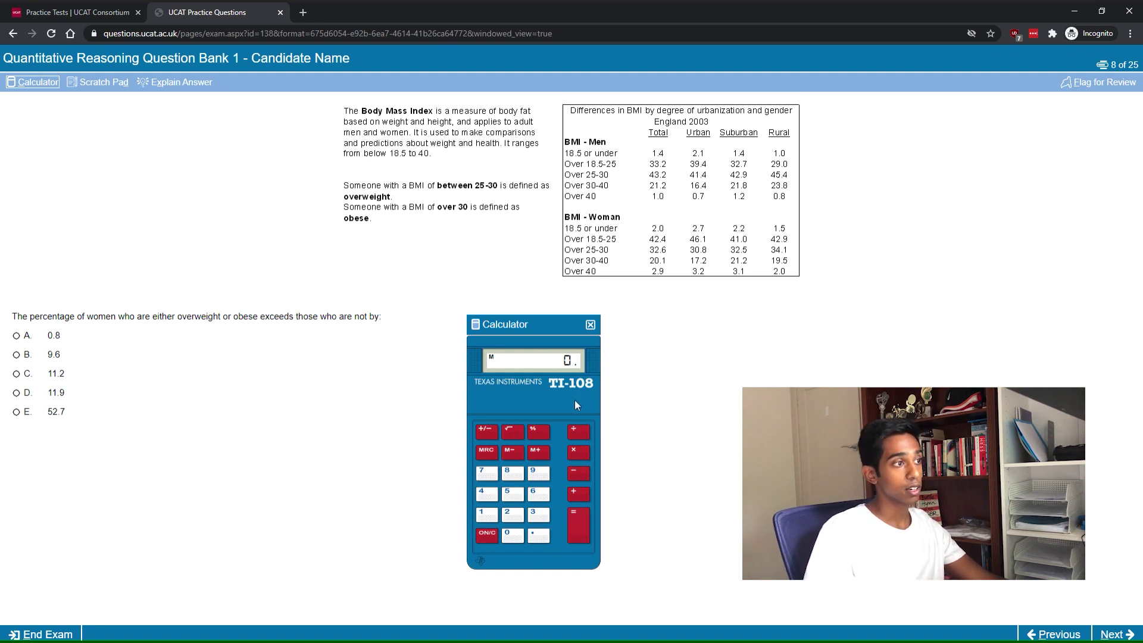
{"action": "left_click", "coordinate": [487, 452]}
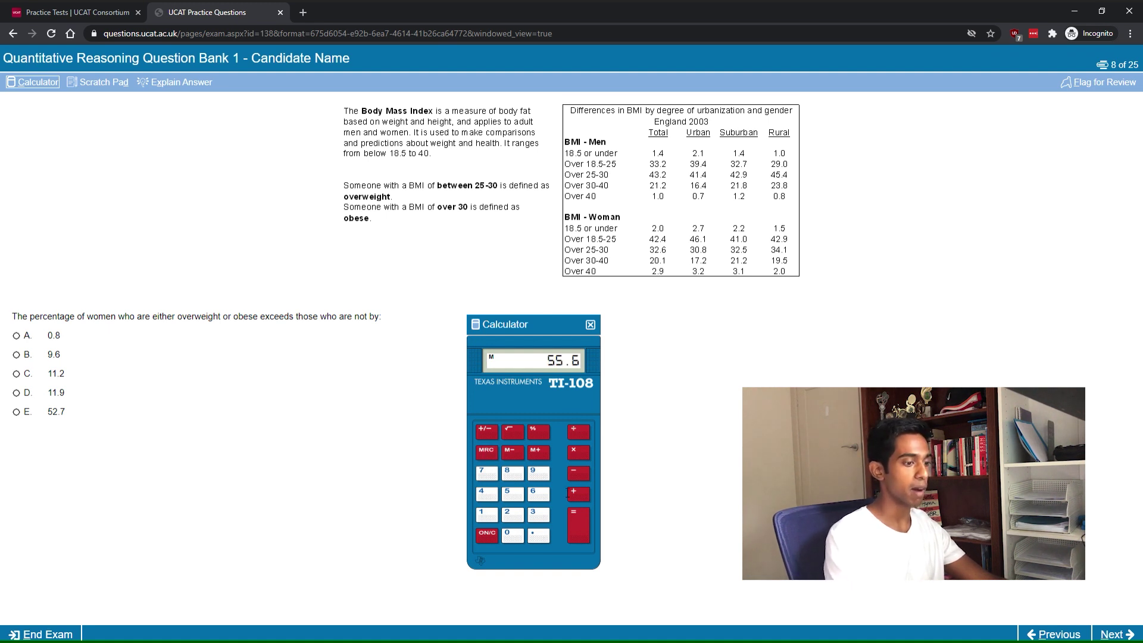
Subtract 44.4 to get 11.2, choose answer C, and move to question 9
{"action": "type", "text": "44.4"}
{"action": "key", "text": "Return"}
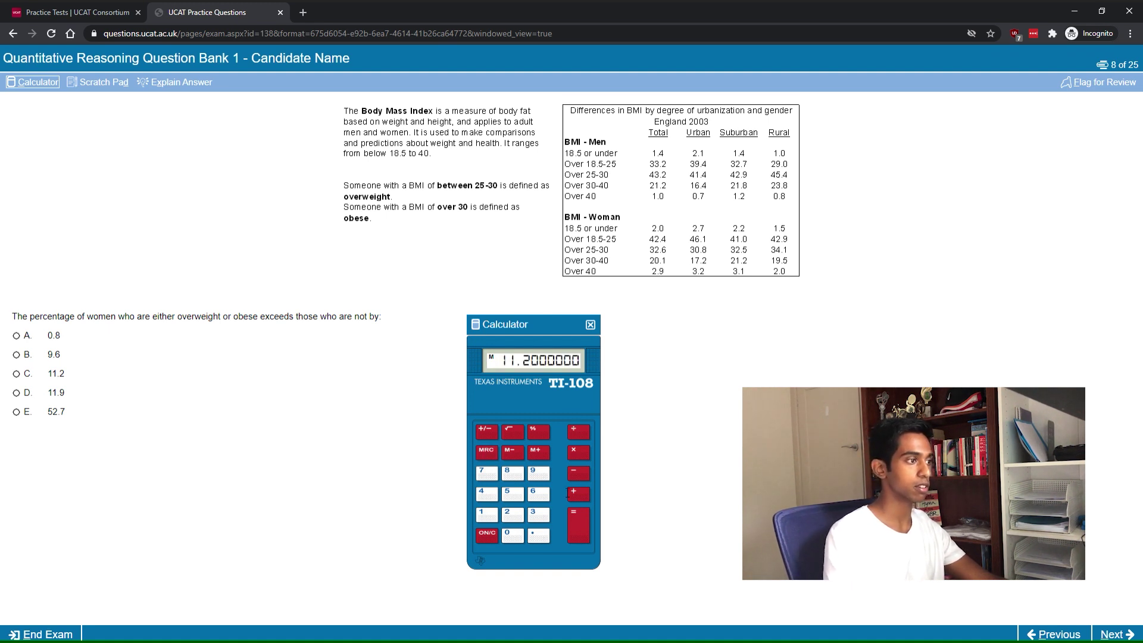
{"action": "left_click", "coordinate": [24, 374]}
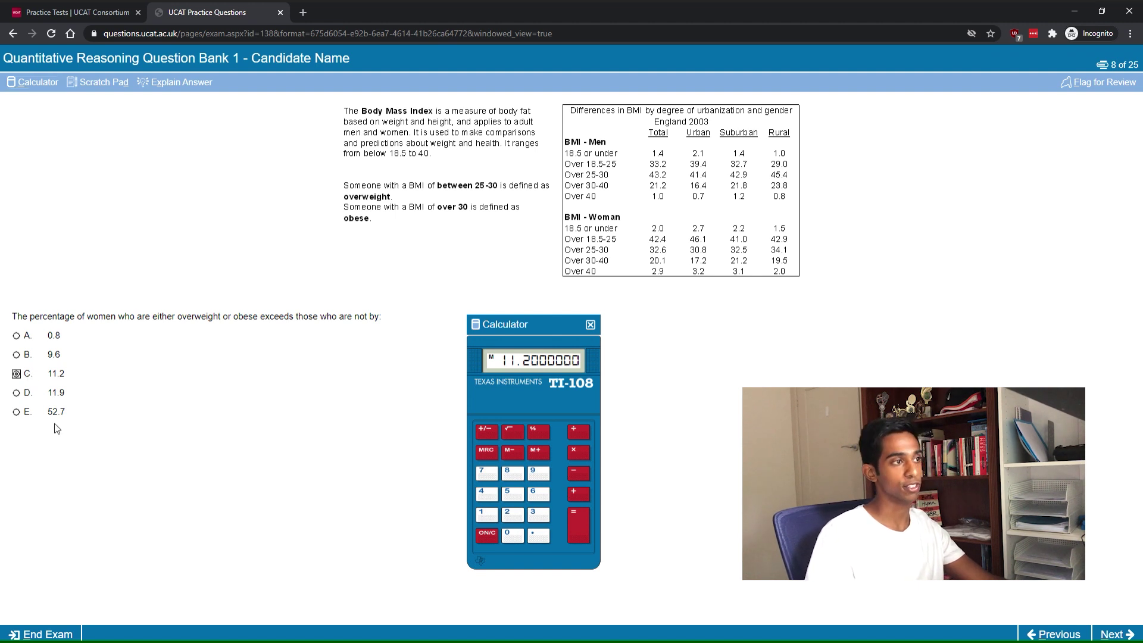
{"action": "key", "text": "alt+n"}
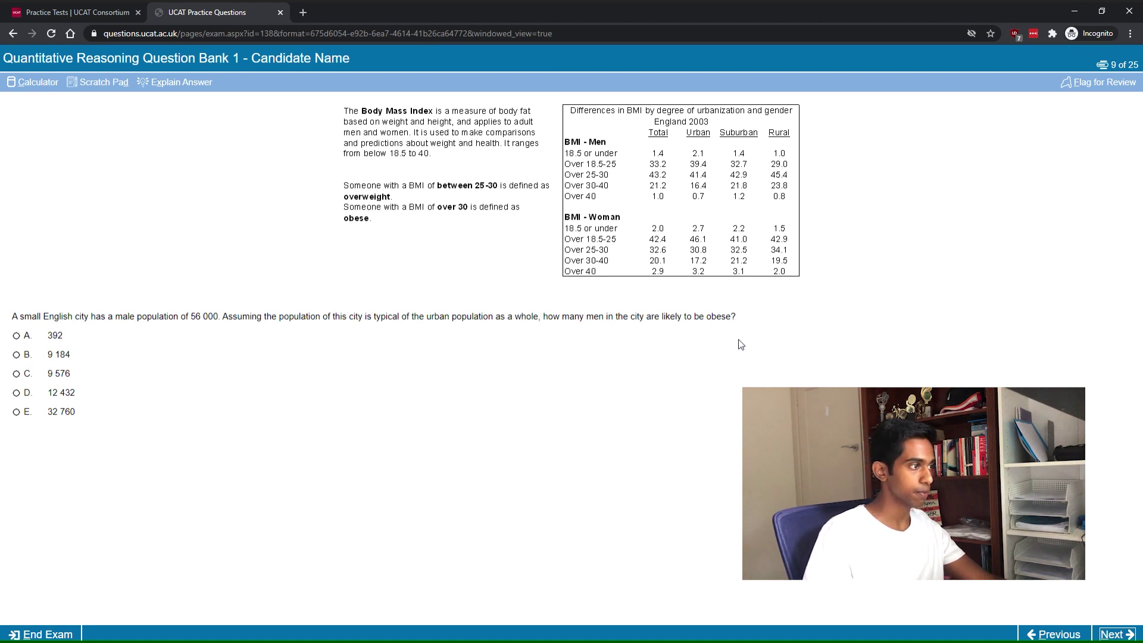
Open the TI-108 calculator for question 9 and place it beside the answer choices
{"action": "key", "text": "alt+c"}
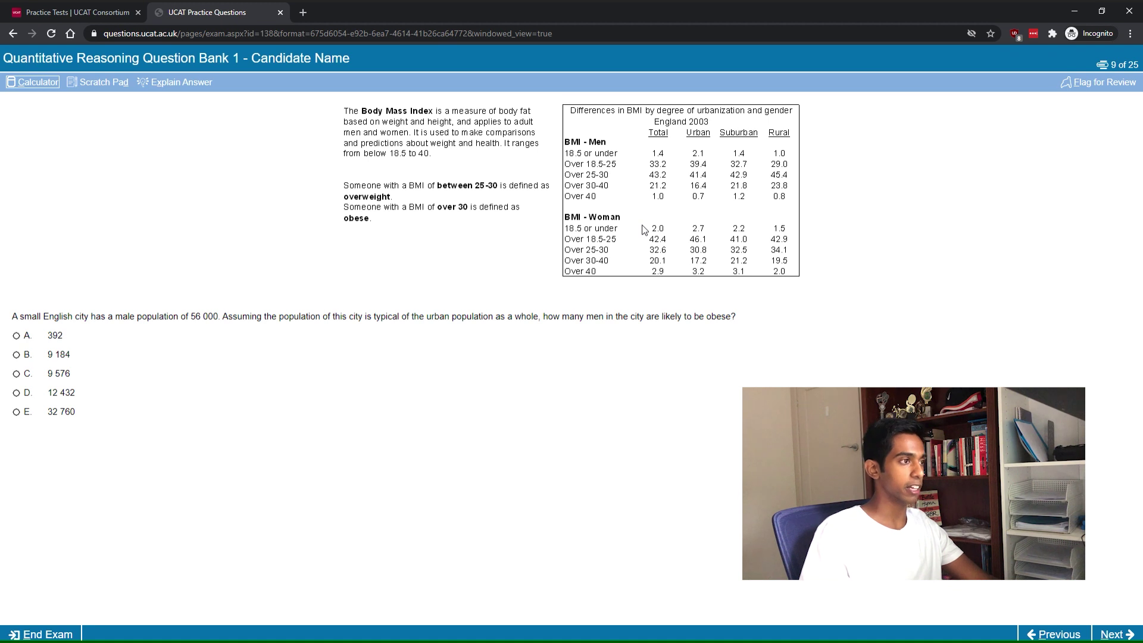
{"action": "key", "text": "alt+c"}
{"action": "left_click_drag", "start_coordinate": [397, 356], "coordinate": [396, 358]}
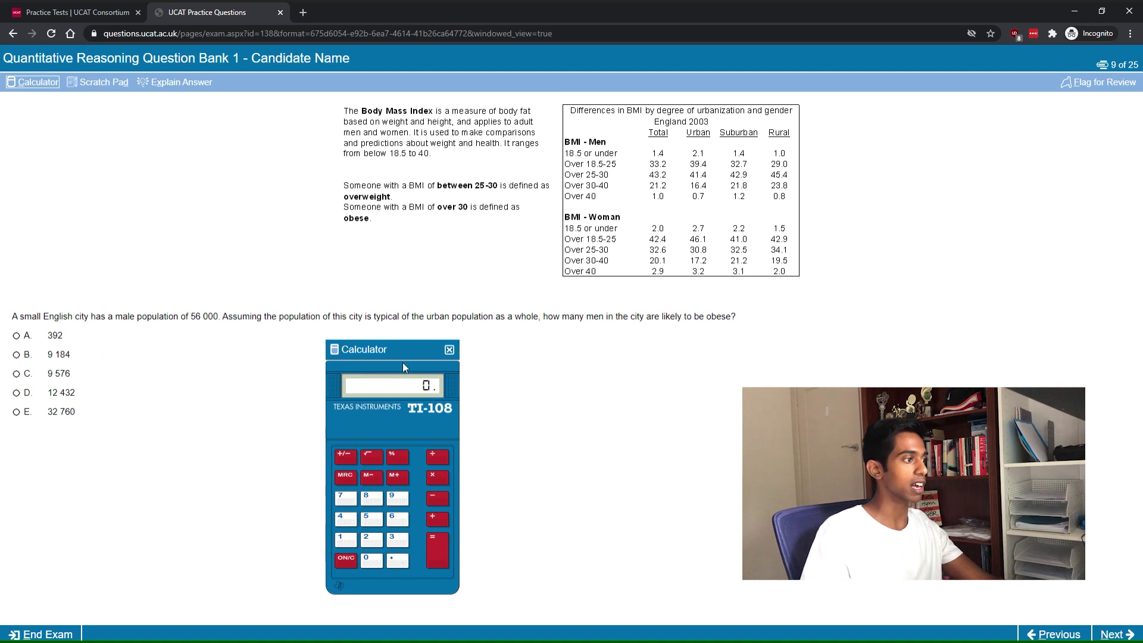
{"action": "left_click_drag", "start_coordinate": [402, 351], "coordinate": [433, 347]}
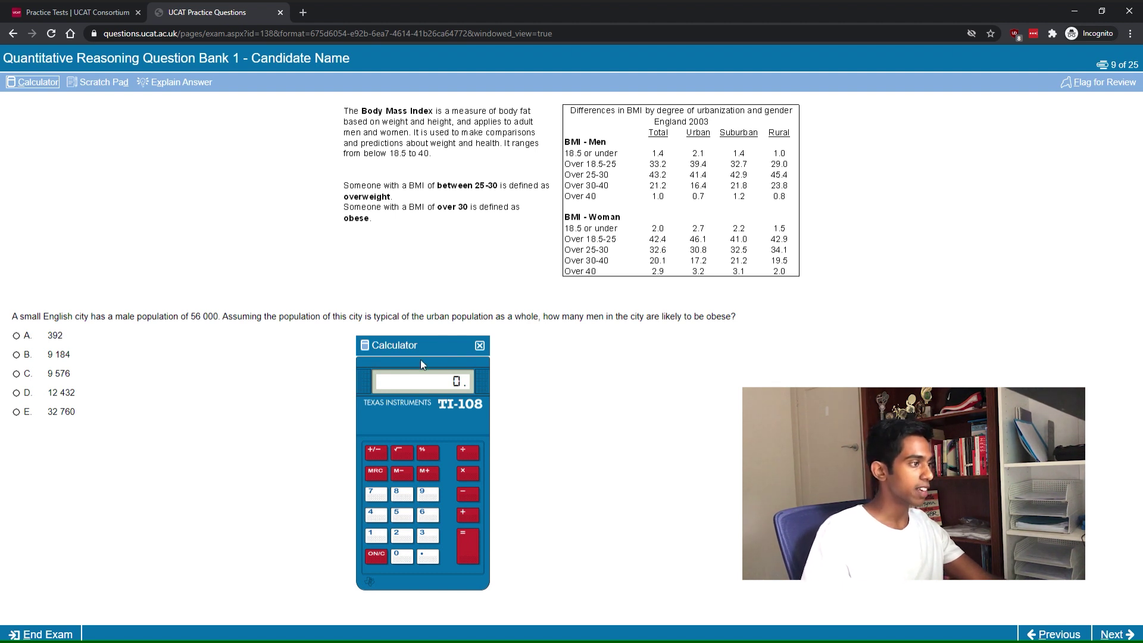
{"action": "left_click_drag", "start_coordinate": [427, 355], "coordinate": [471, 346]}
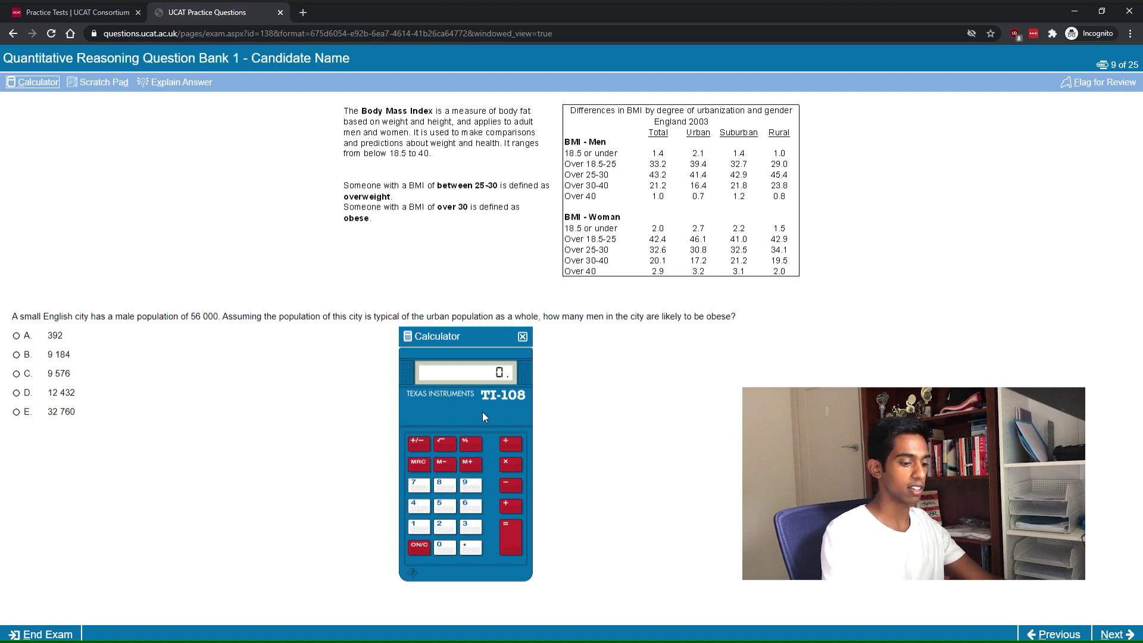
Multiply 17.1 by 56000, choose answer C (9 576), and close the calculator
{"action": "type", "text": "17"}
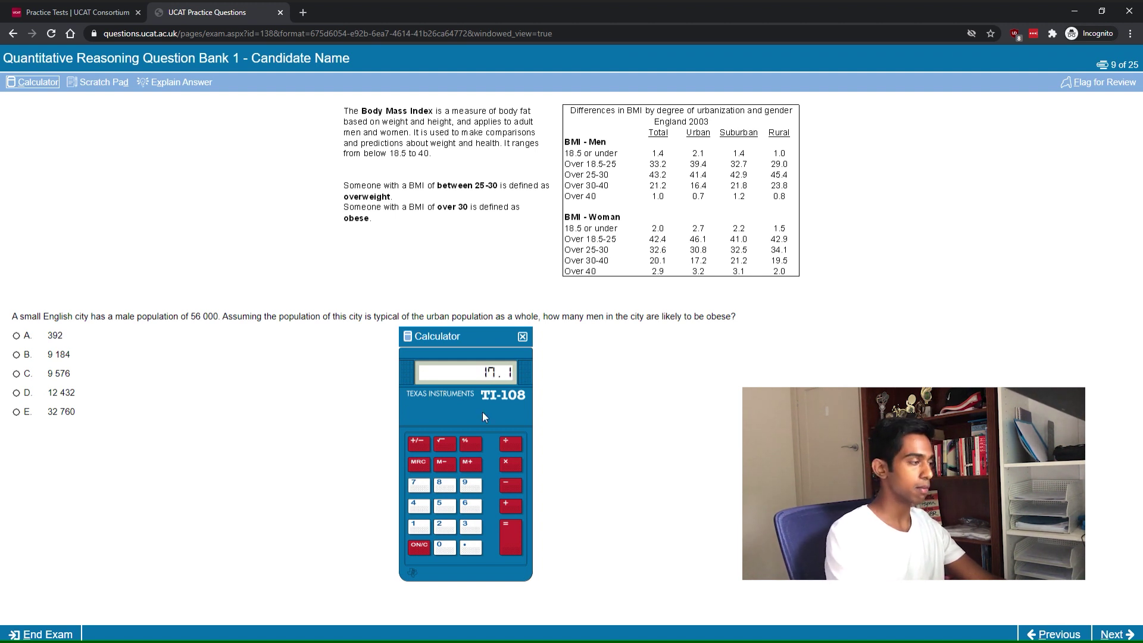
{"action": "type", "text": "*56000."}
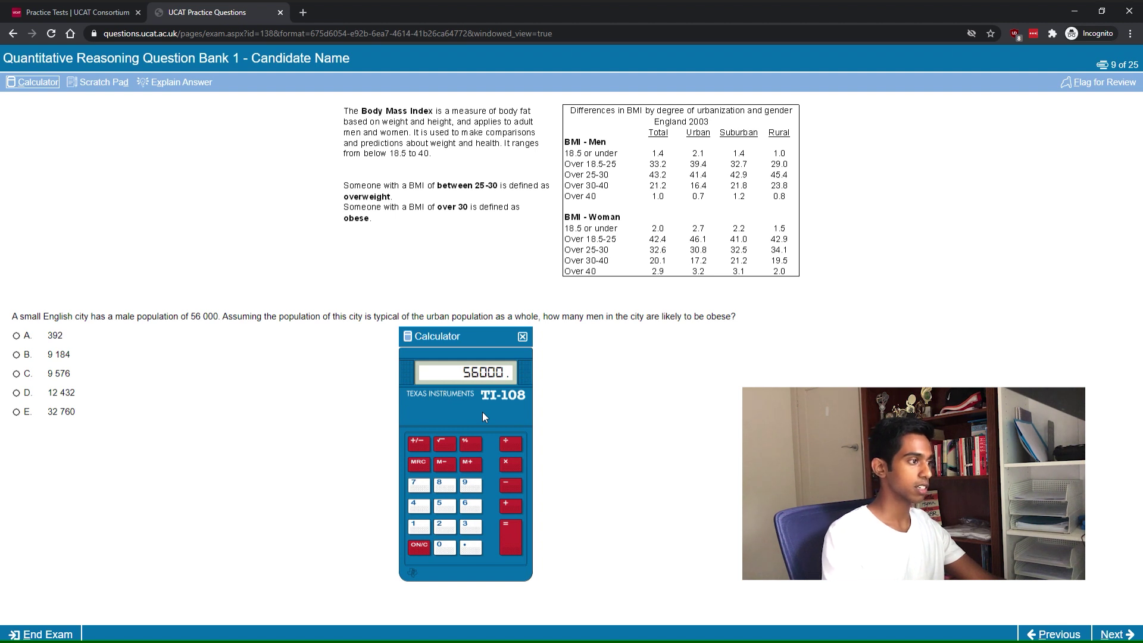
{"action": "key", "text": "Return"}
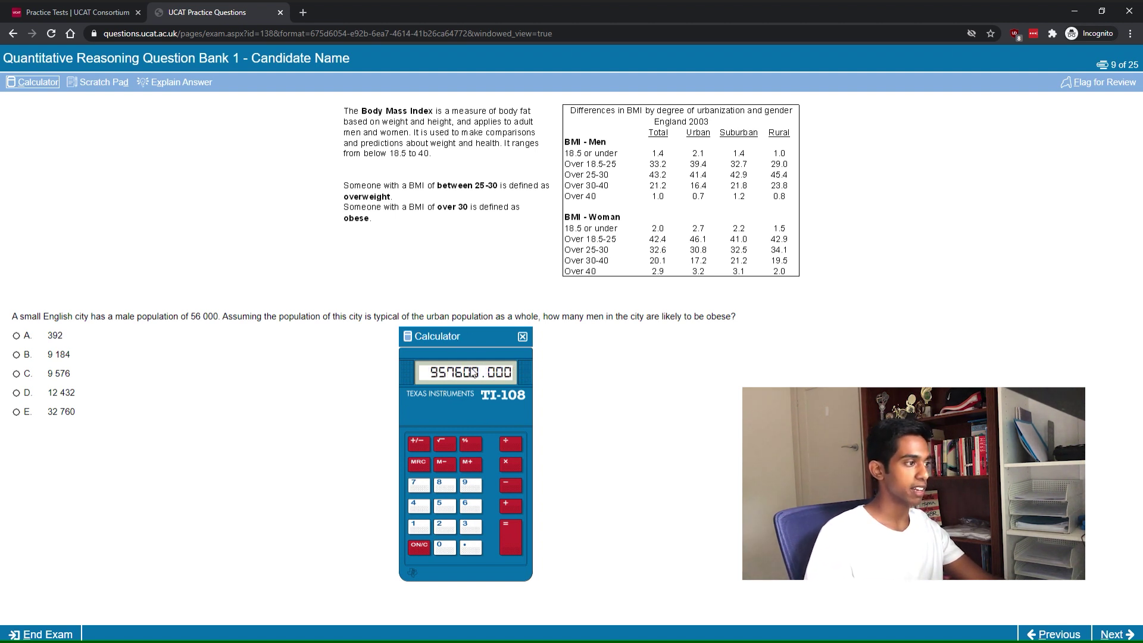
{"action": "left_click", "coordinate": [41, 376]}
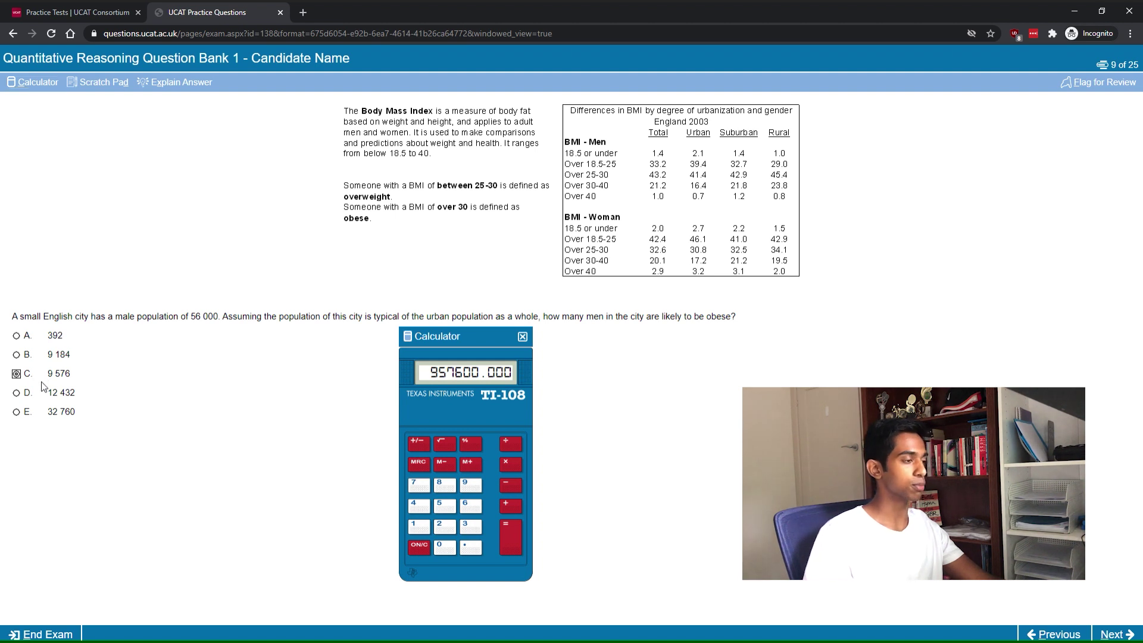
{"action": "left_click", "coordinate": [523, 337]}
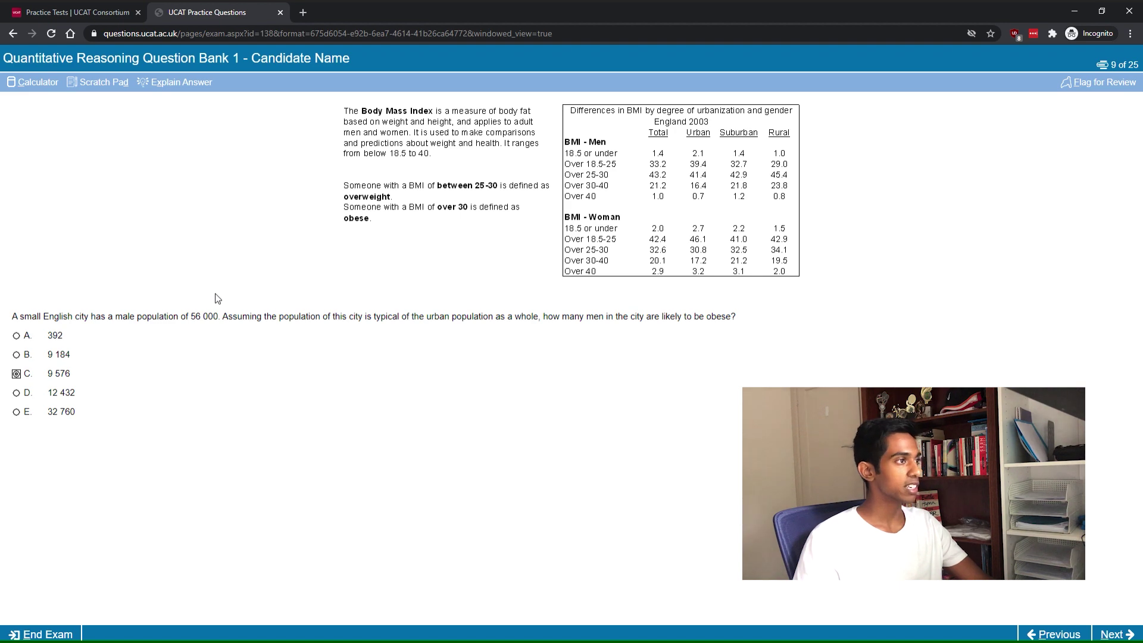
End the exam review, confirming twice, and expand Quantitative Reasoning showing 4 correct, 21 incomplete
{"action": "key", "text": "alt+n"}
{"action": "key", "text": "alt+n"}
{"action": "key", "text": "alt+n"}
{"action": "key", "text": "alt+n"}
{"action": "key", "text": "alt+n"}
{"action": "key", "text": "alt+n"}
{"action": "key", "text": "alt+n"}
{"action": "key", "text": "alt+n"}
{"action": "key", "text": "alt+n"}
{"action": "key", "text": "alt+n"}
{"action": "key", "text": "alt+n"}
{"action": "key", "text": "alt+n"}
{"action": "key", "text": "alt+n"}
{"action": "key", "text": "alt+n"}
{"action": "key", "text": "alt+n"}
{"action": "key", "text": "alt+n"}
{"action": "key", "text": "alt+n"}
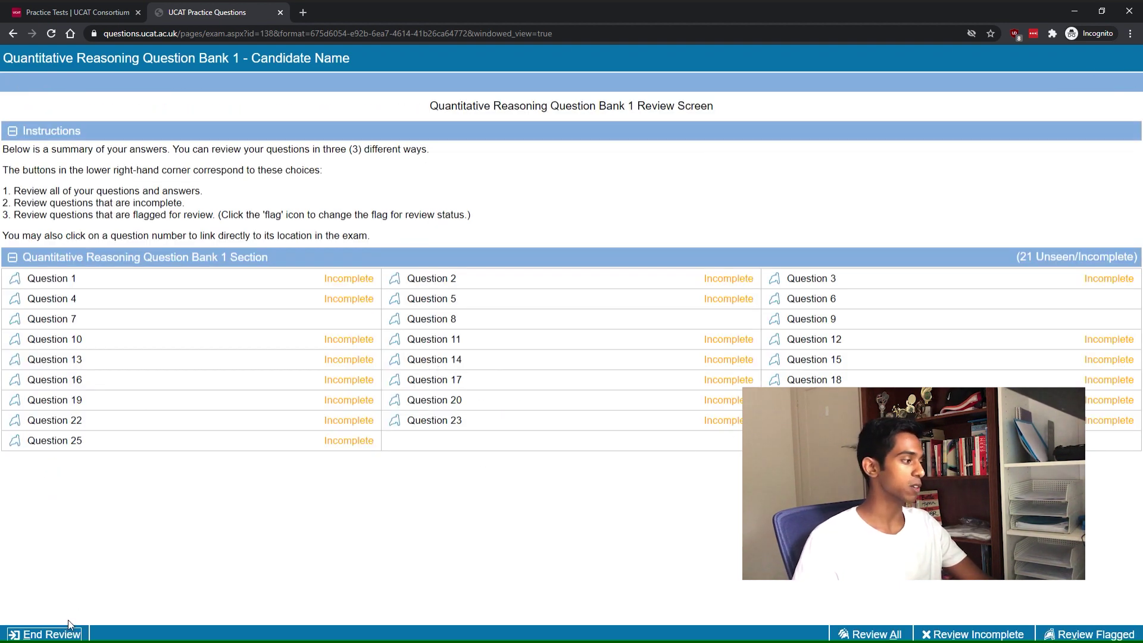
{"action": "left_click", "coordinate": [67, 635]}
{"action": "left_click", "coordinate": [545, 384]}
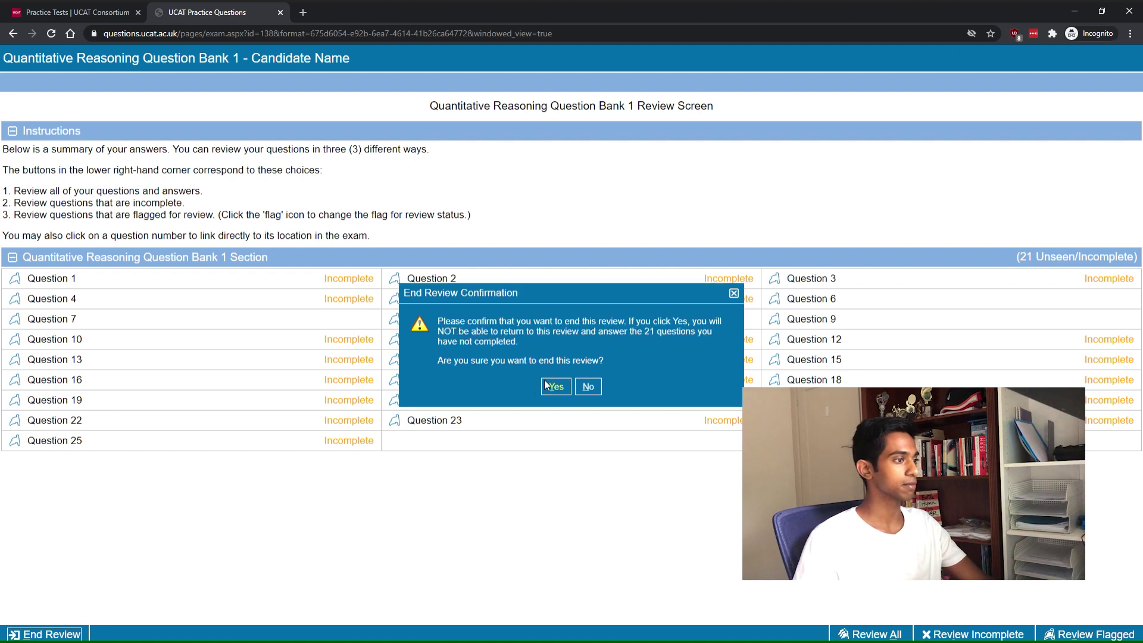
{"action": "left_click", "coordinate": [554, 387]}
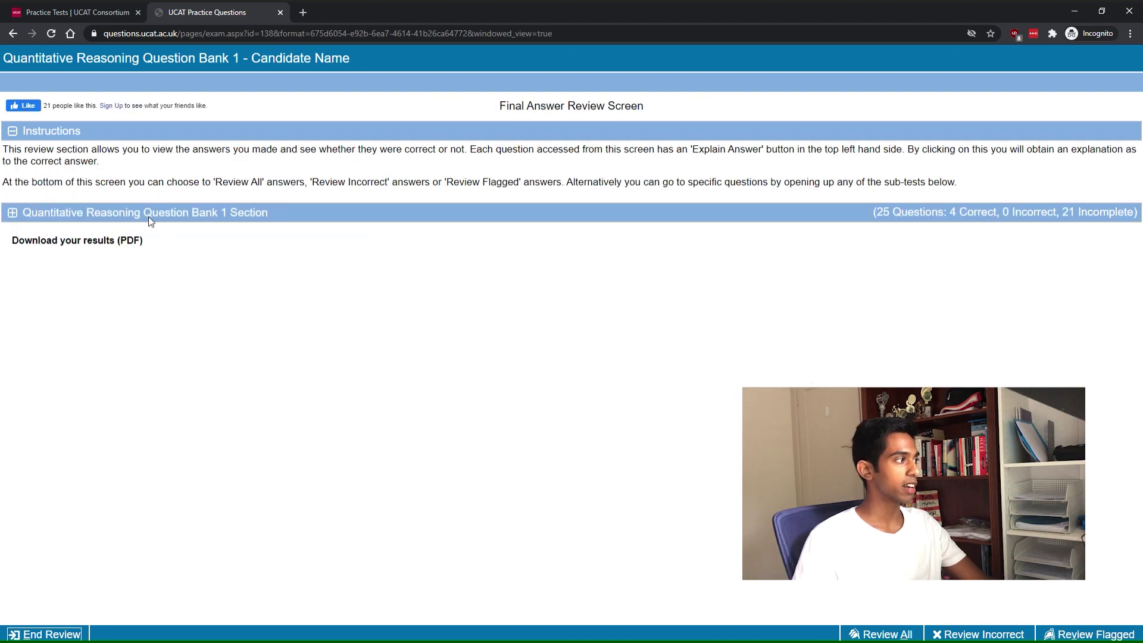
{"action": "left_click", "coordinate": [8, 214]}
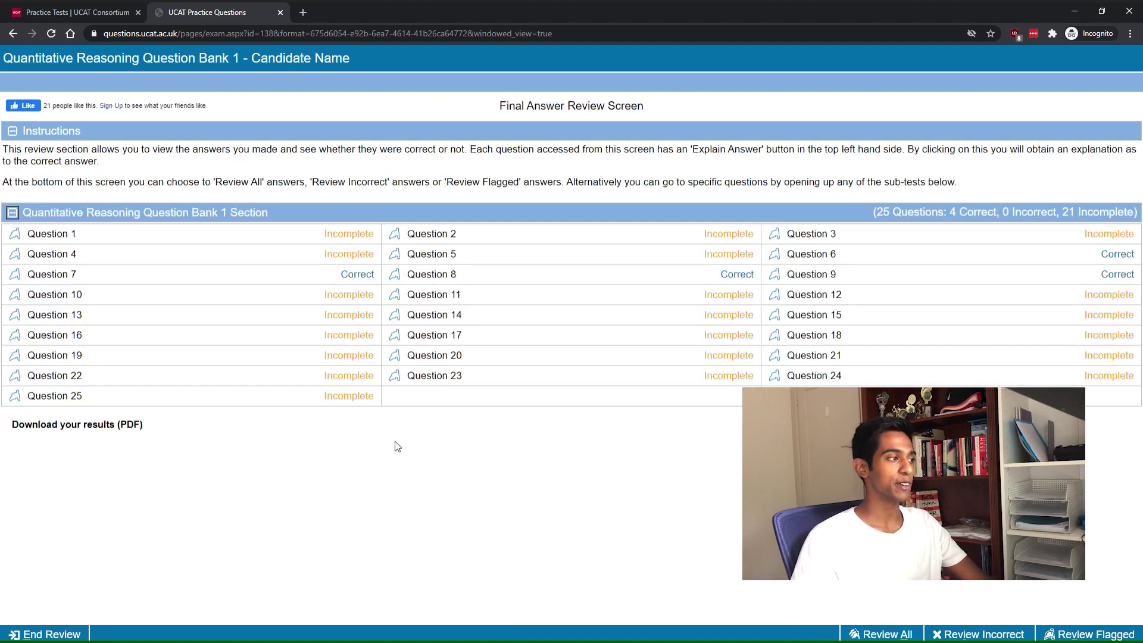